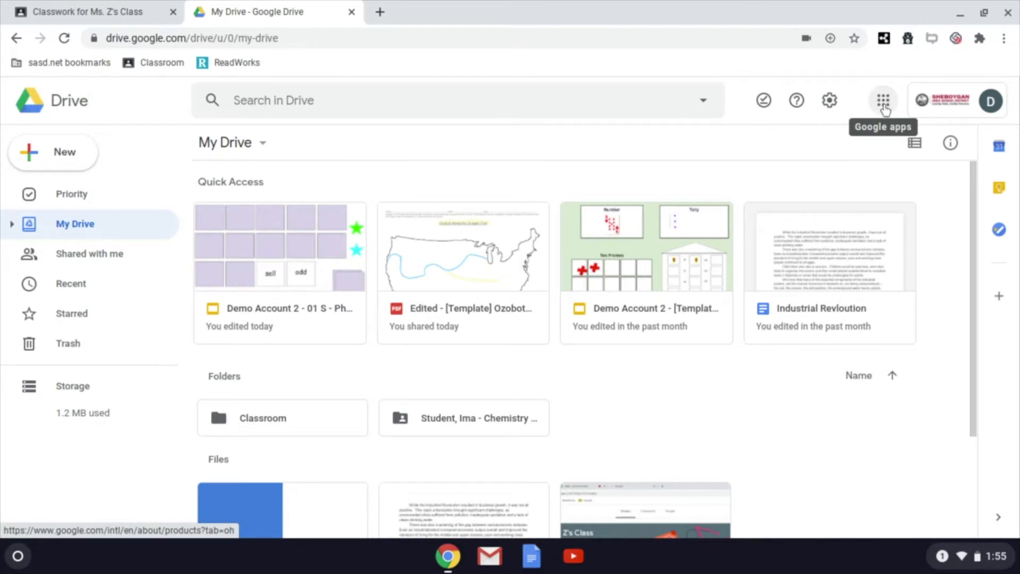
- Switch to Google Calendar, page the week view ahead two weeks into October 2020 and return to the current week
click(884, 103)
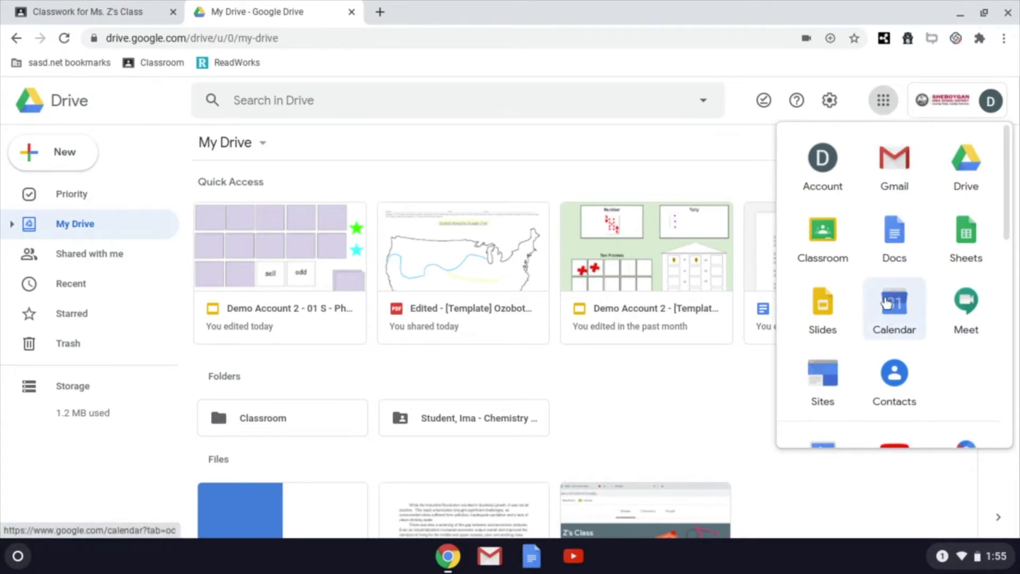
click(897, 322)
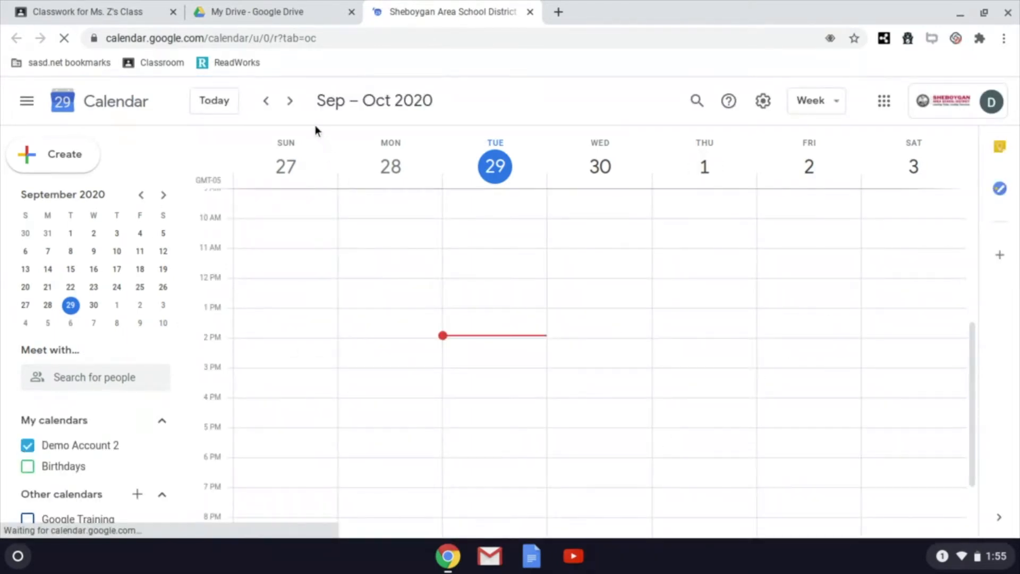
click(290, 101)
click(289, 102)
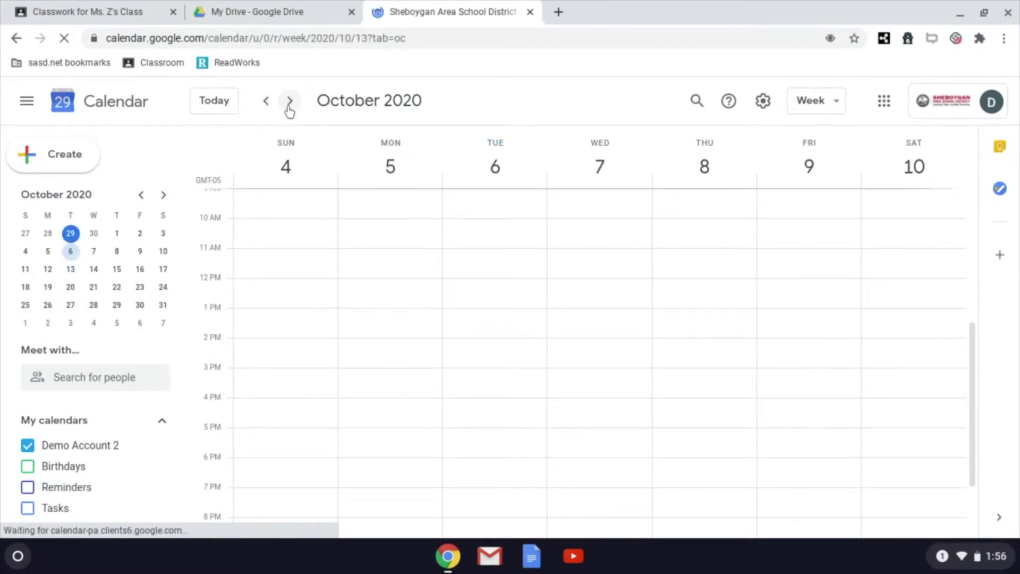
click(267, 104)
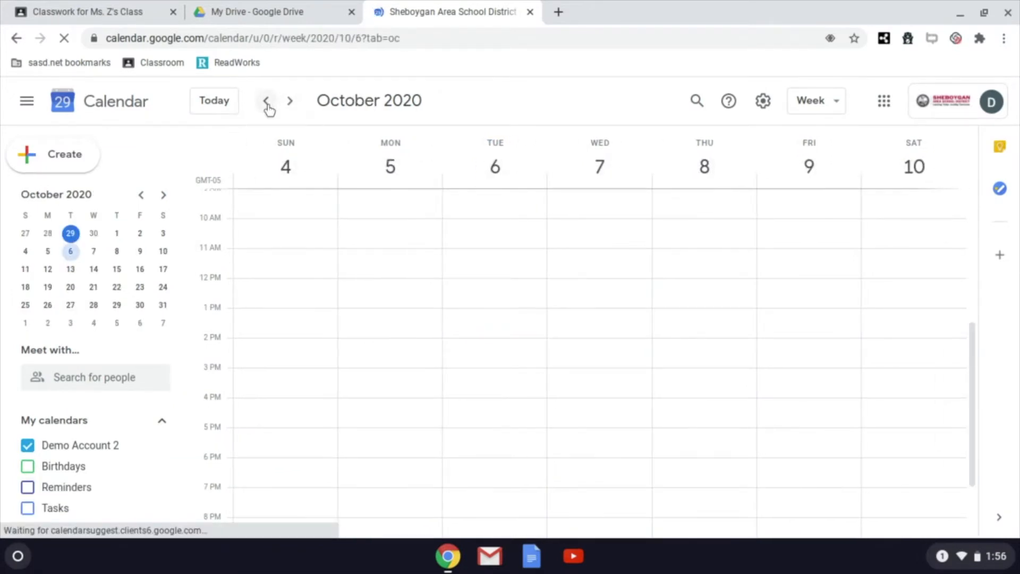
click(267, 102)
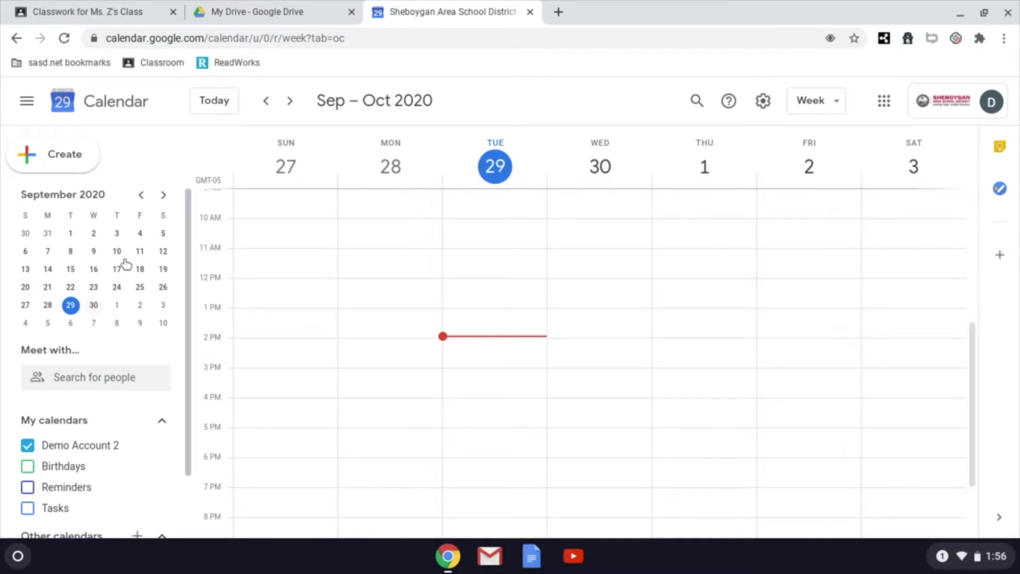
- Jump to the week of November 24, 2020 through the mini month calendar and return to today's week
click(164, 196)
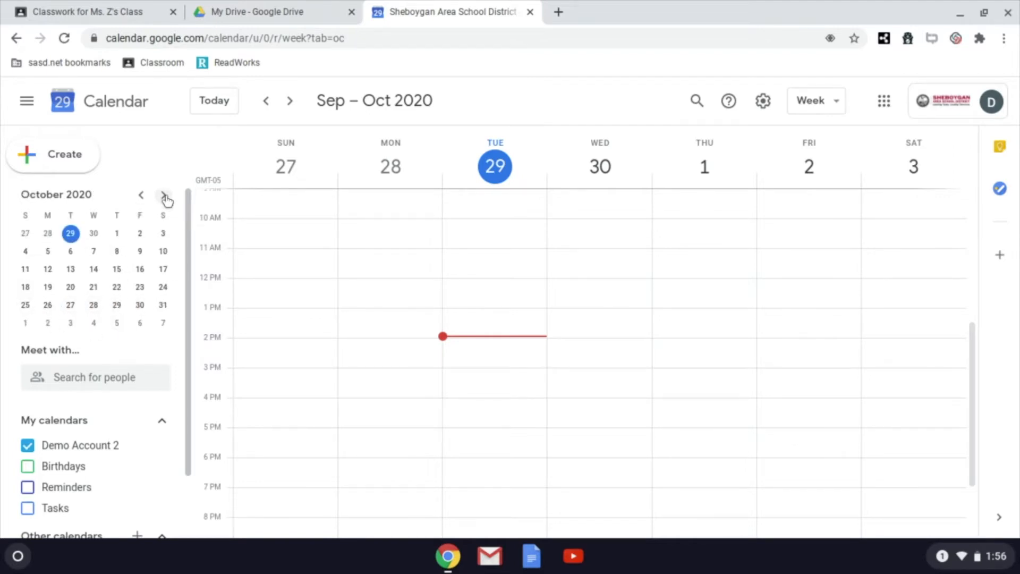
click(165, 196)
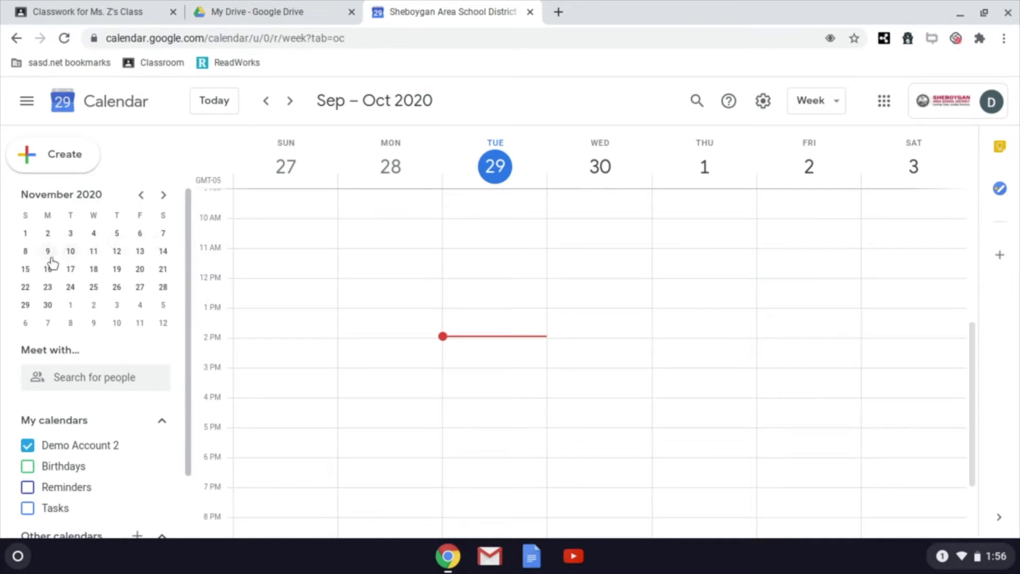
click(70, 287)
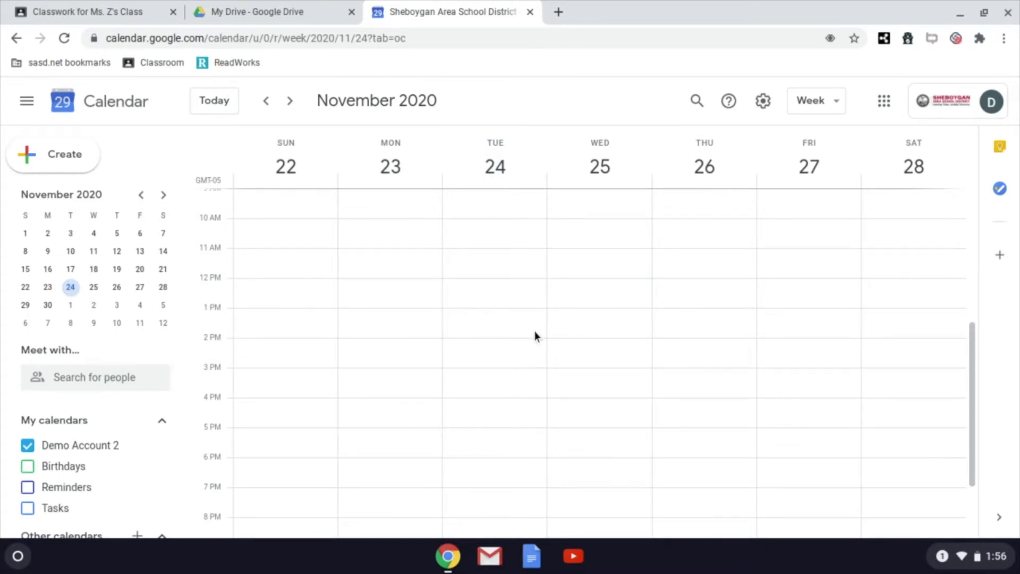
click(216, 101)
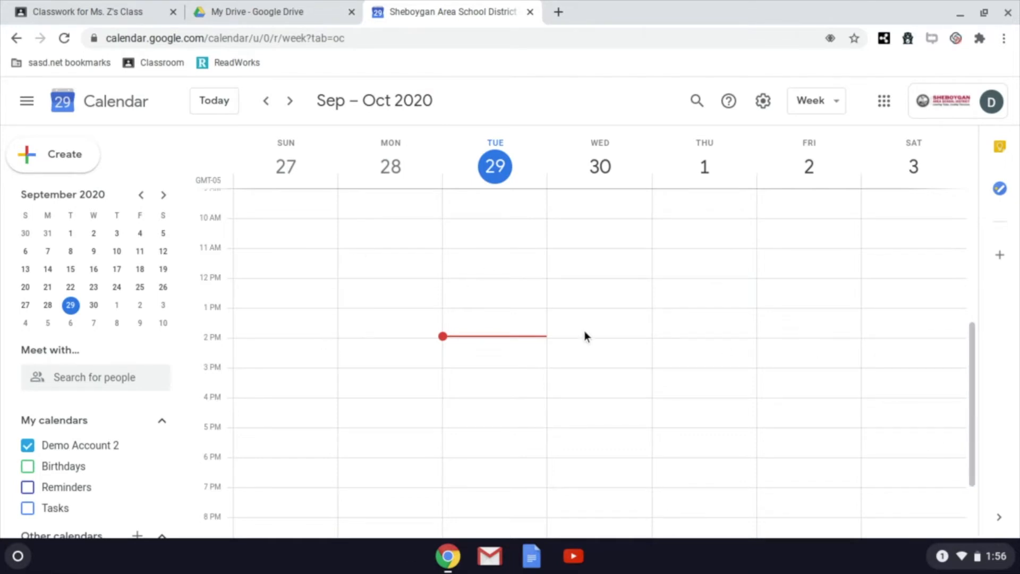
- Create an event on Wednesday, September 30 from 9:00am to 10:00am titled "Meet w/Math Teacher"
scroll(587, 315, up, 2)
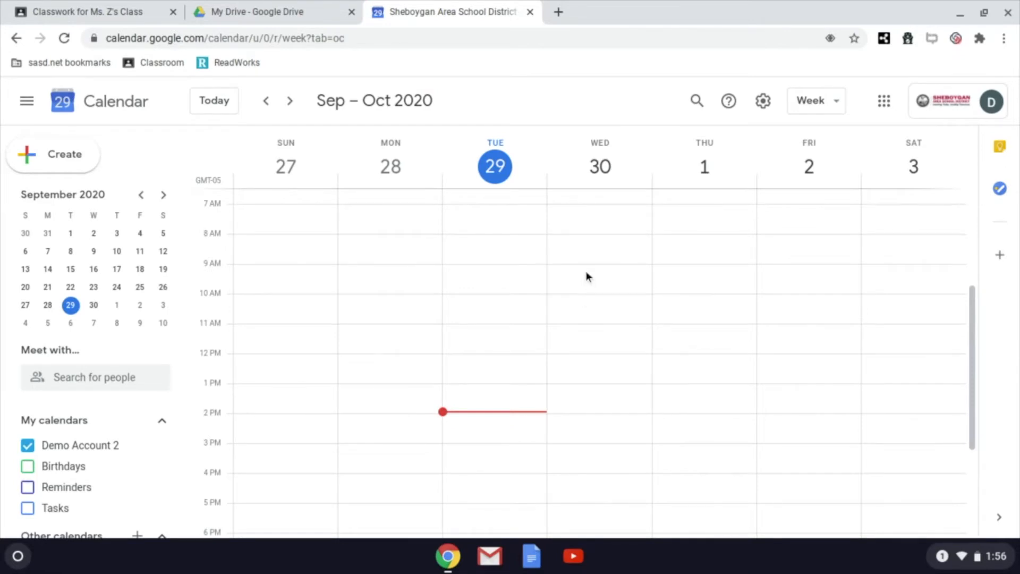
drag(587, 276, 585, 289)
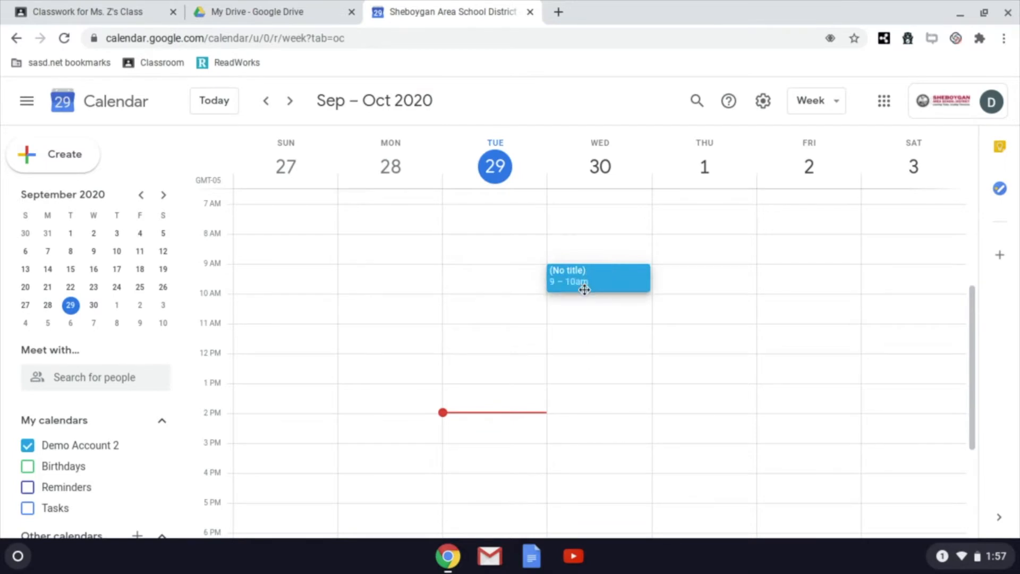
mouse_move(585, 292)
mouse_down()
mouse_move(580, 323)
mouse_move(583, 290)
mouse_up()
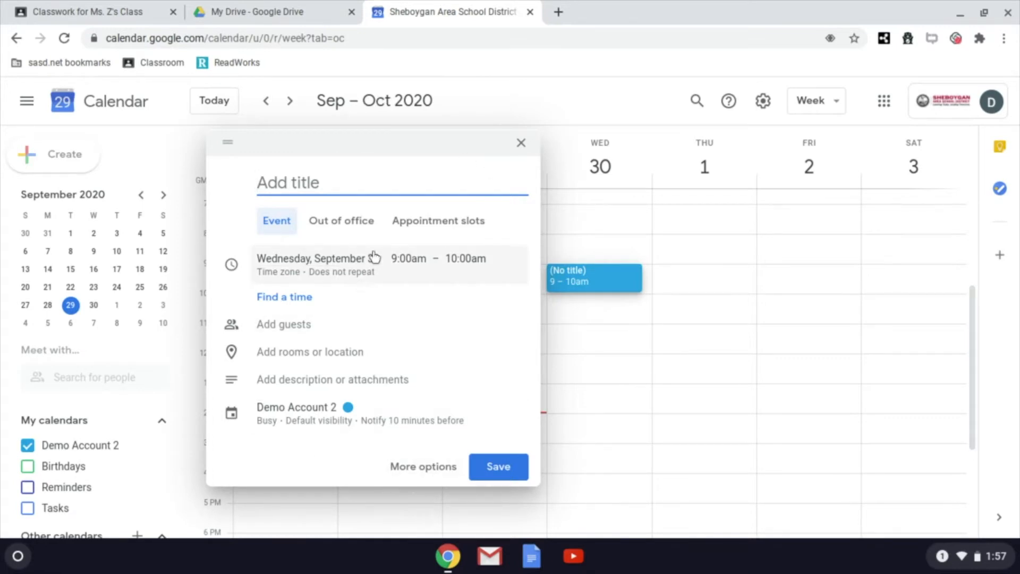
text(Meet w/Ma)
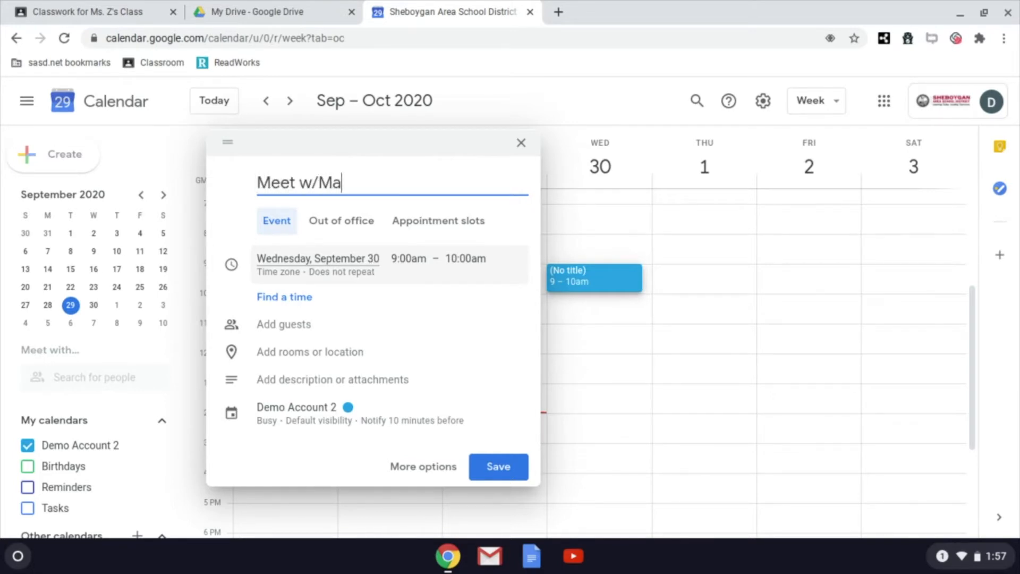
text(th Teacher)
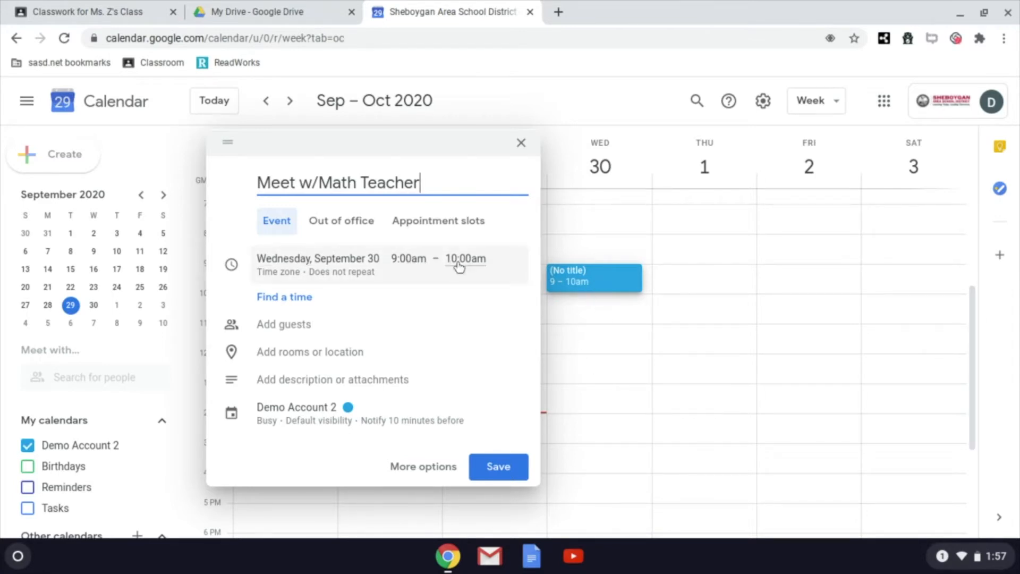
- Look over the event's start time and date choices, and set it to repeat weekly on Wednesday
click(406, 266)
click(411, 239)
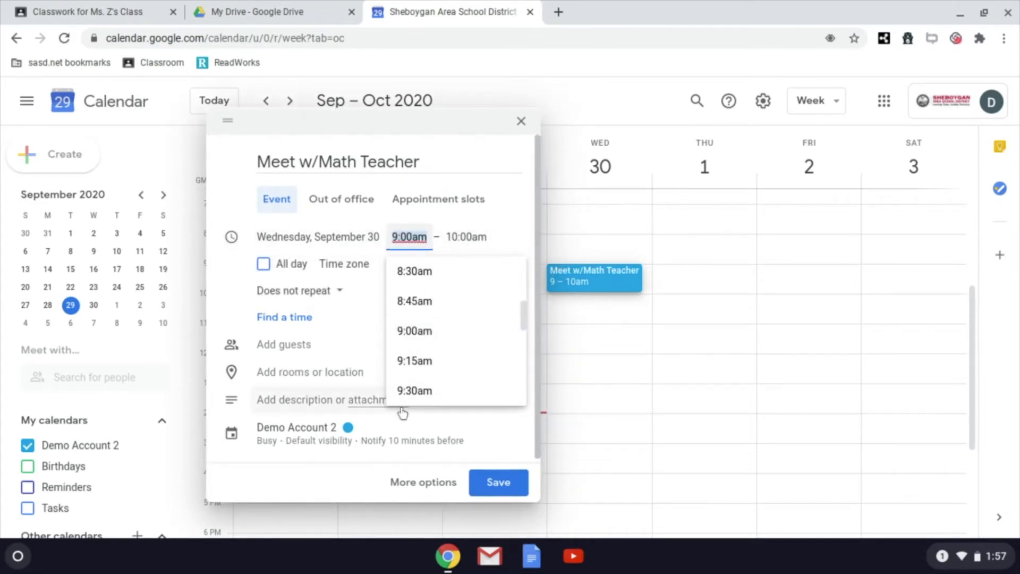
click(273, 239)
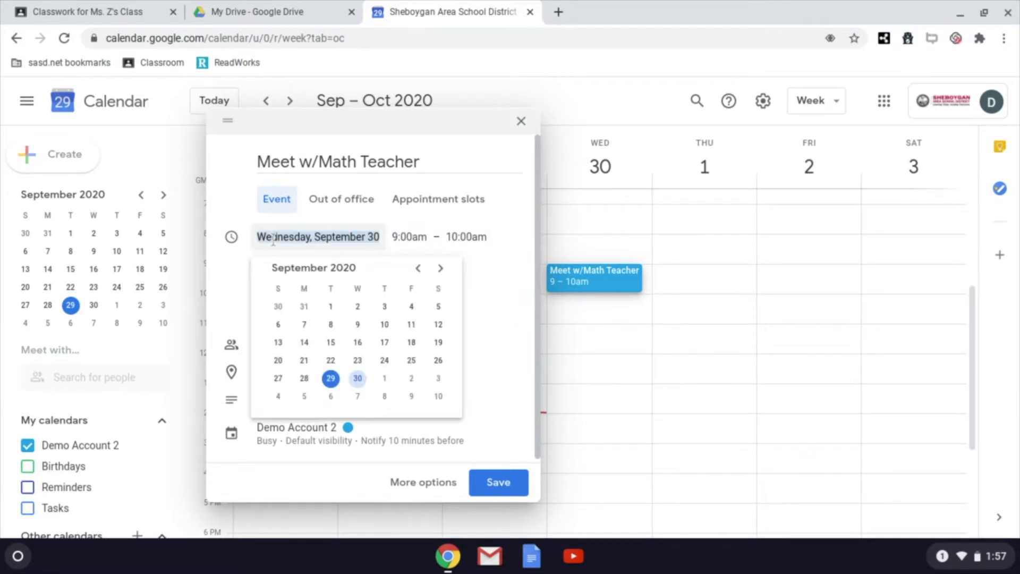
click(508, 232)
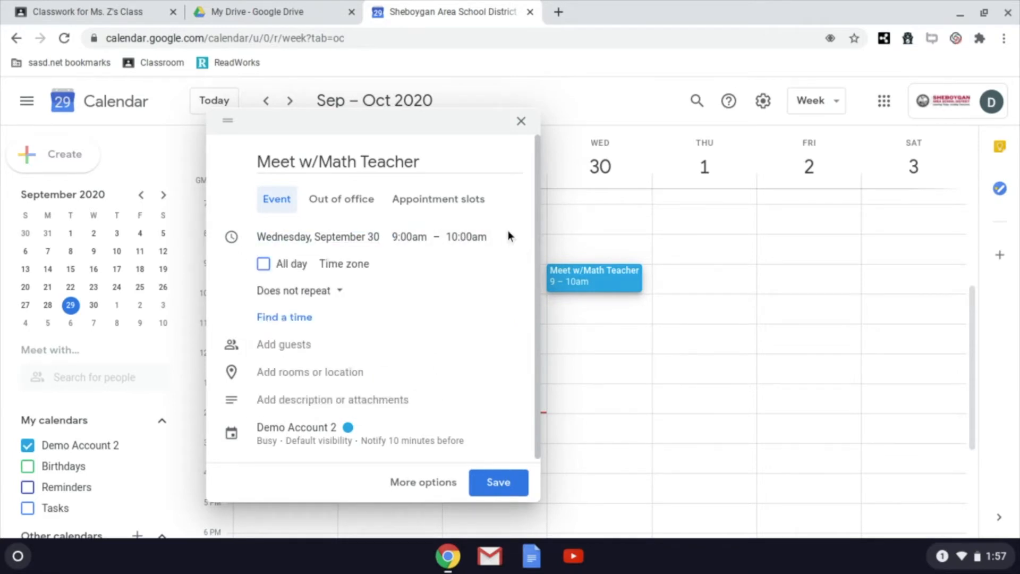
click(340, 301)
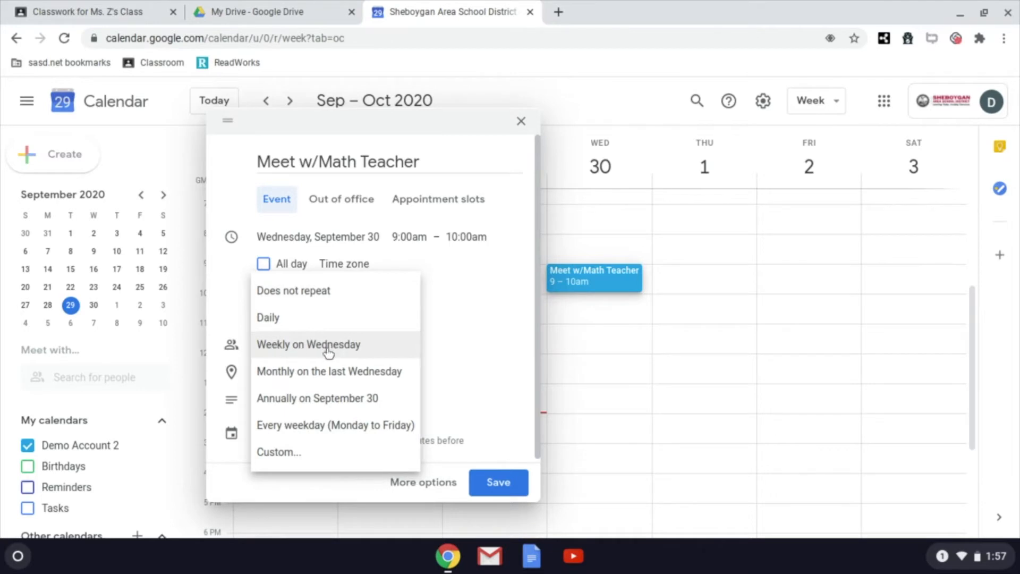
click(275, 345)
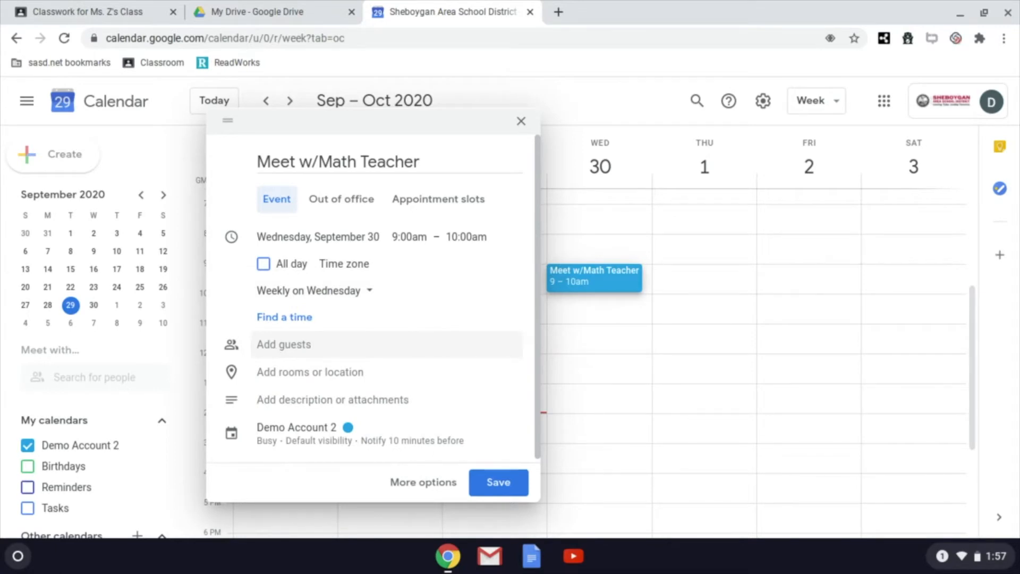
- Add the description "Discuss questions" to the new event
scroll(302, 312, down, 1)
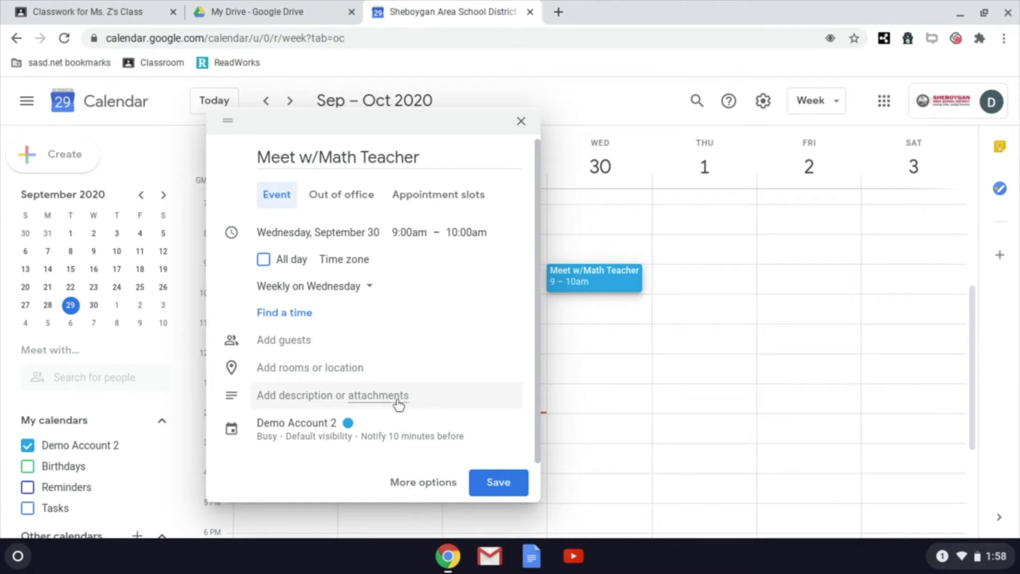
click(311, 406)
scroll(304, 299, down, 1)
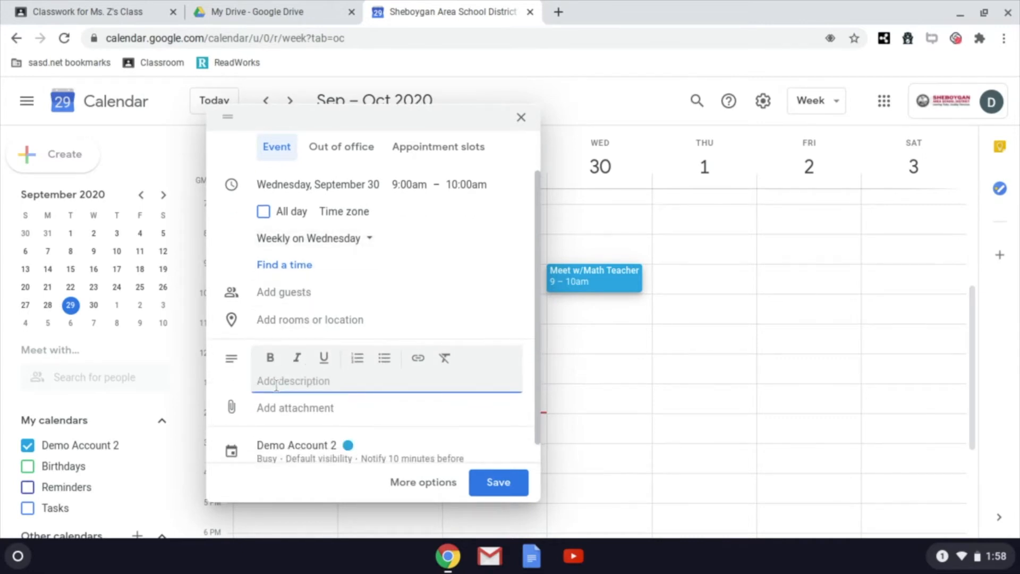
scroll(276, 386, down, 1)
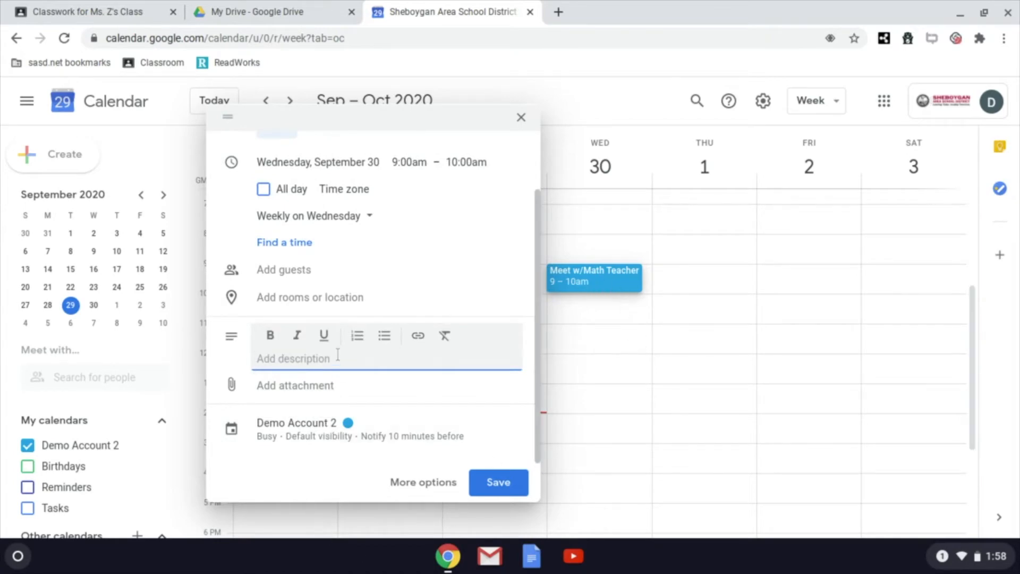
text(Discuss questions)
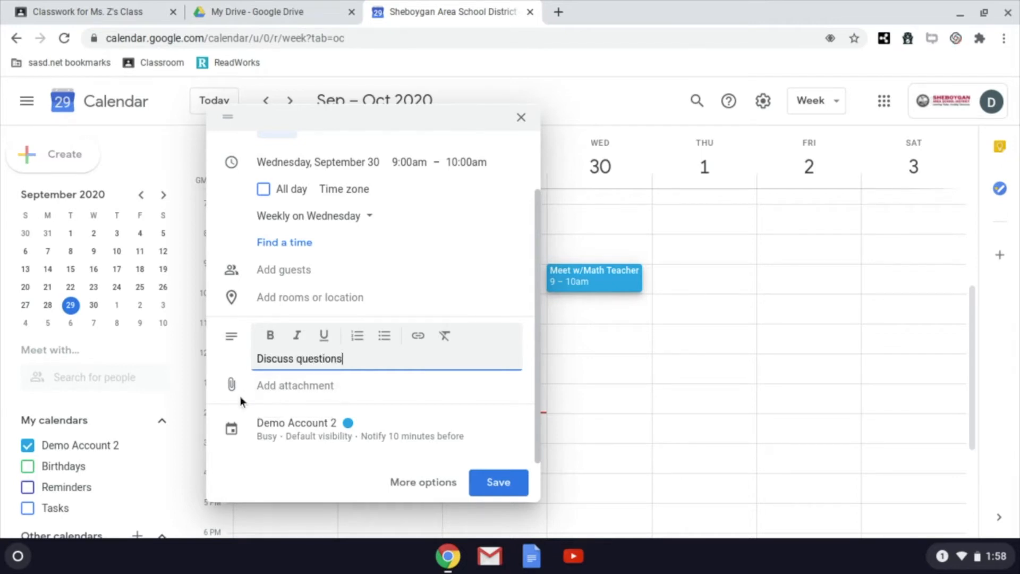
- Attach the recent "Demo Account 2 - [Template] Number of the Day - Seesaw Template" slides to the event and save it
click(308, 393)
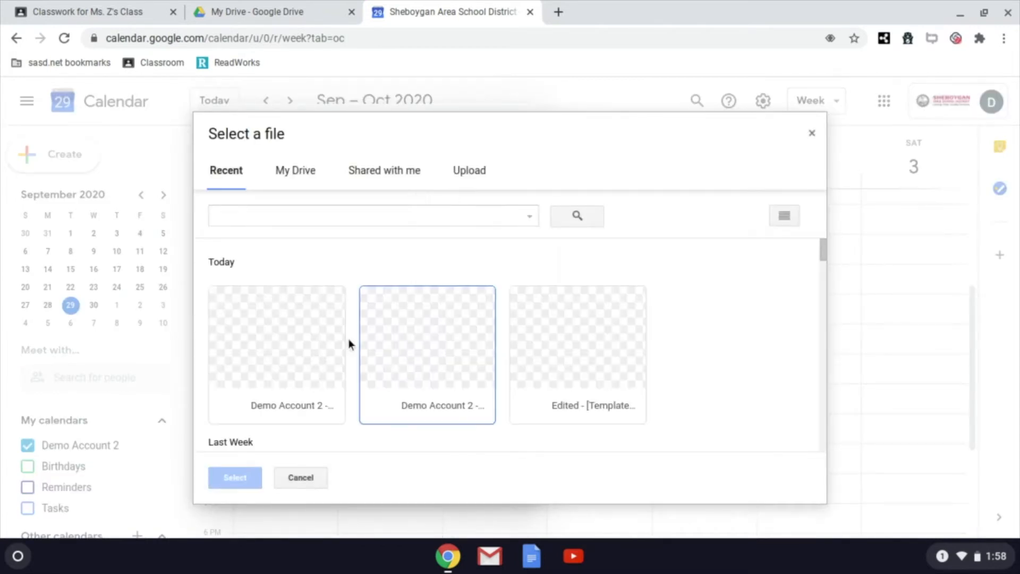
scroll(349, 340, down, 3)
scroll(348, 344, down, 5)
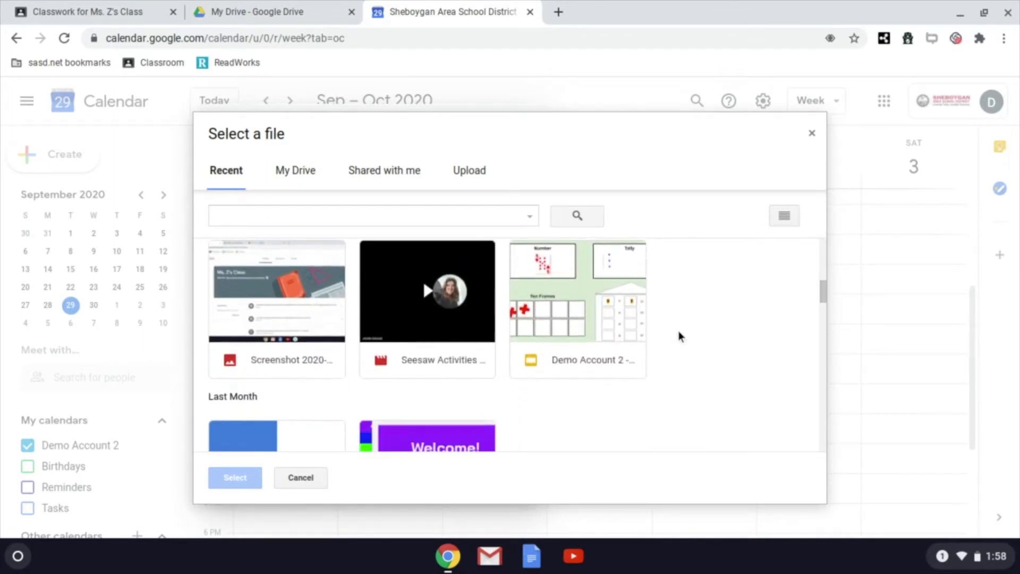
click(558, 304)
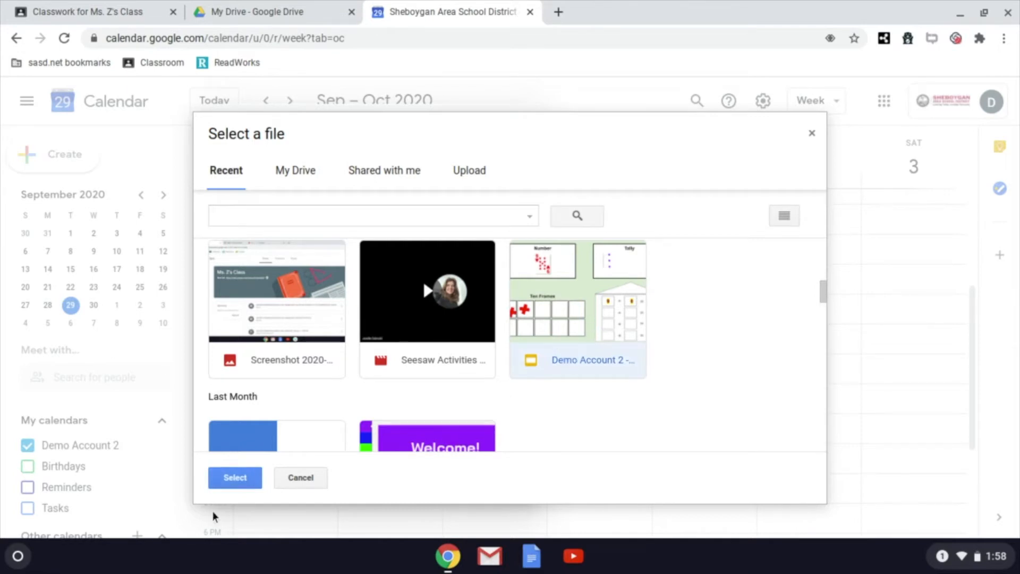
click(235, 477)
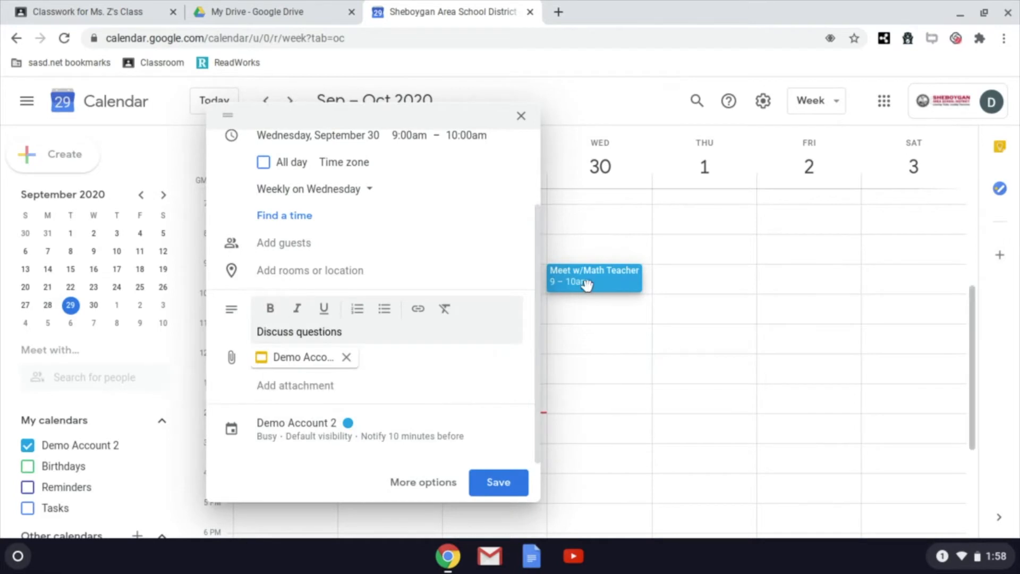
click(491, 494)
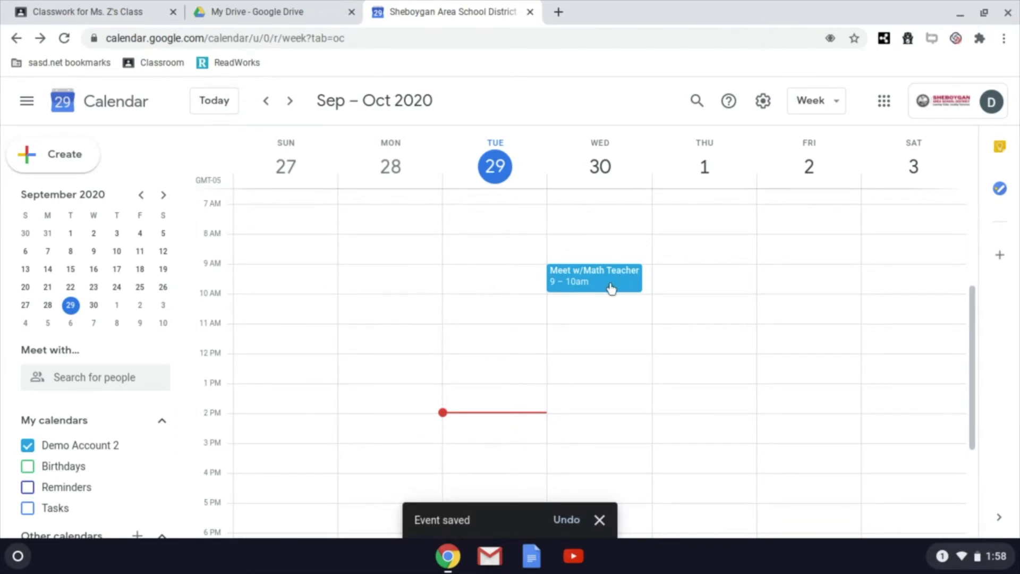
- View the saved "Meet w/Math Teacher" event's details, open its attached slides, and return to the calendar
click(612, 288)
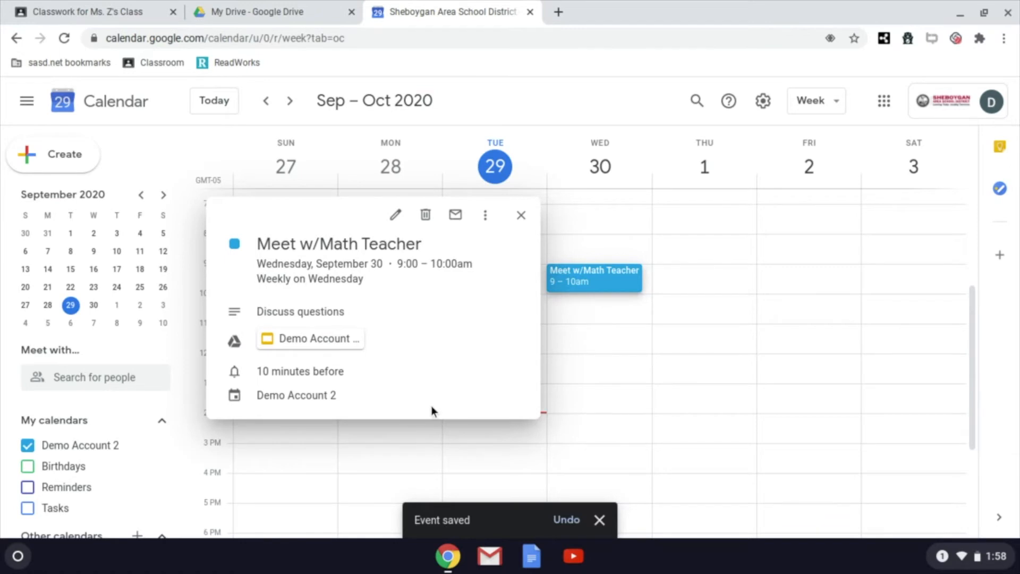
click(291, 341)
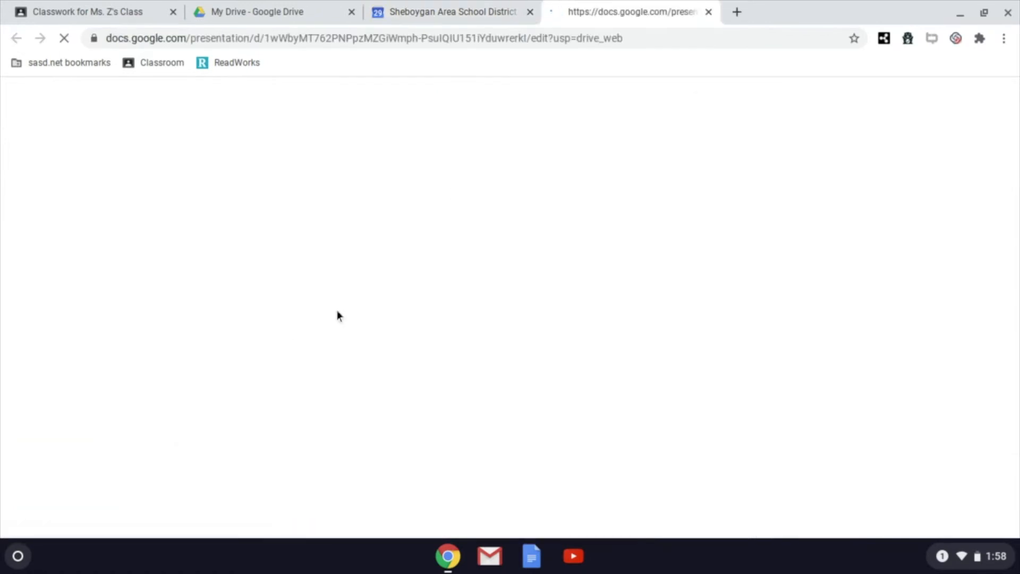
click(424, 13)
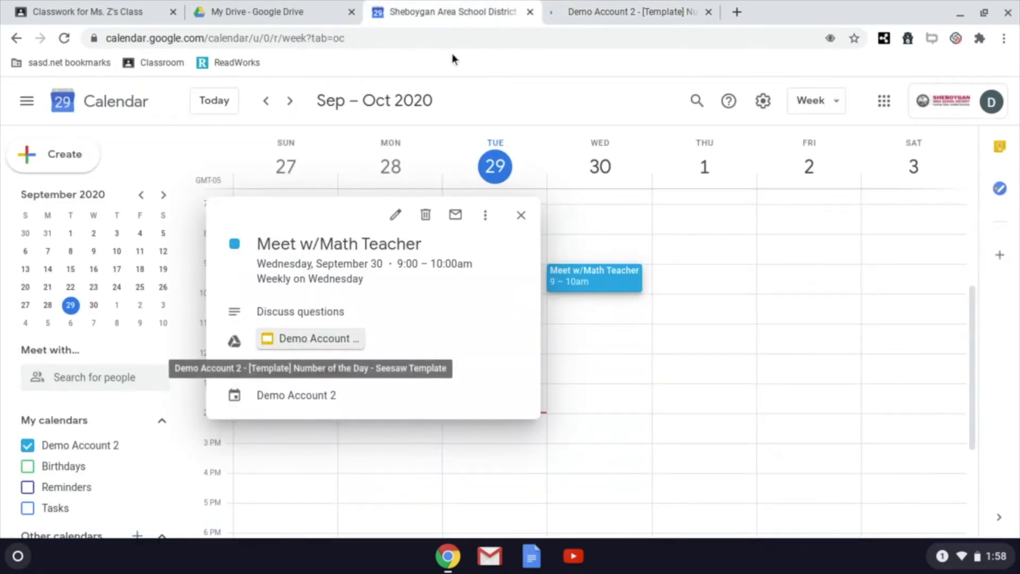
- Open the "Meet w/Math Teacher" event for editing, look over its options, description and attachment, and save it without changes
click(616, 285)
click(553, 287)
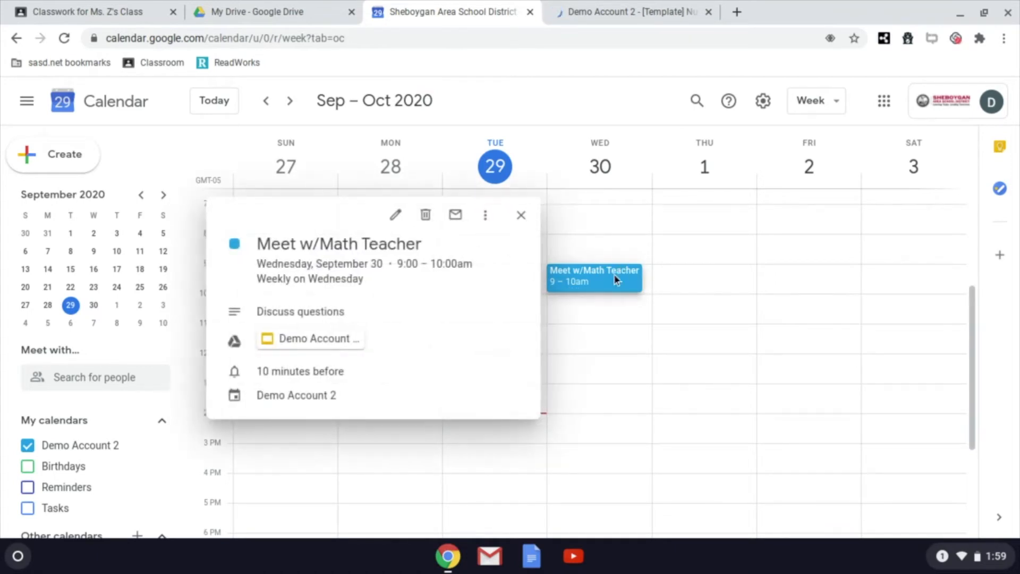
click(397, 217)
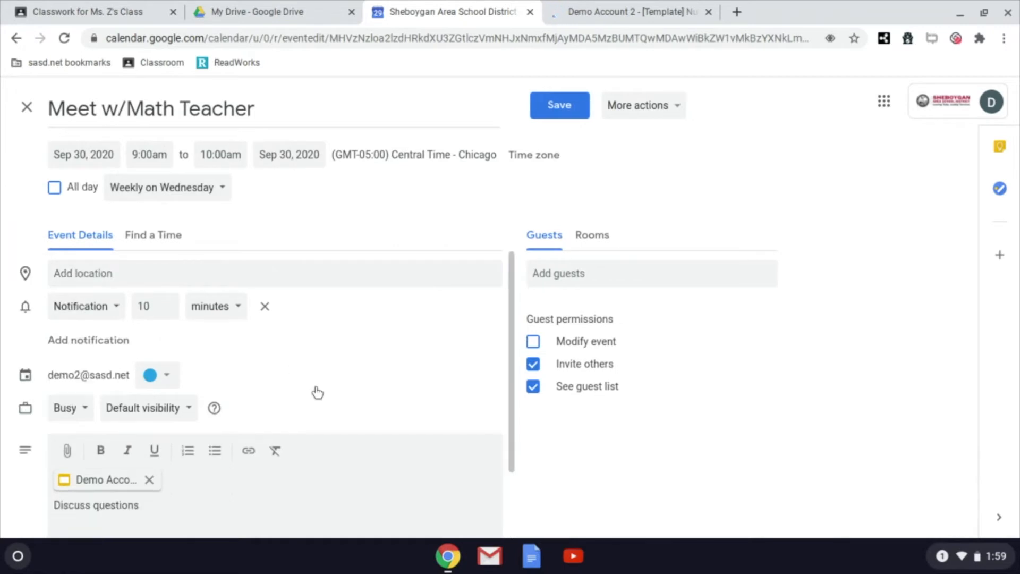
scroll(317, 393, down, 1)
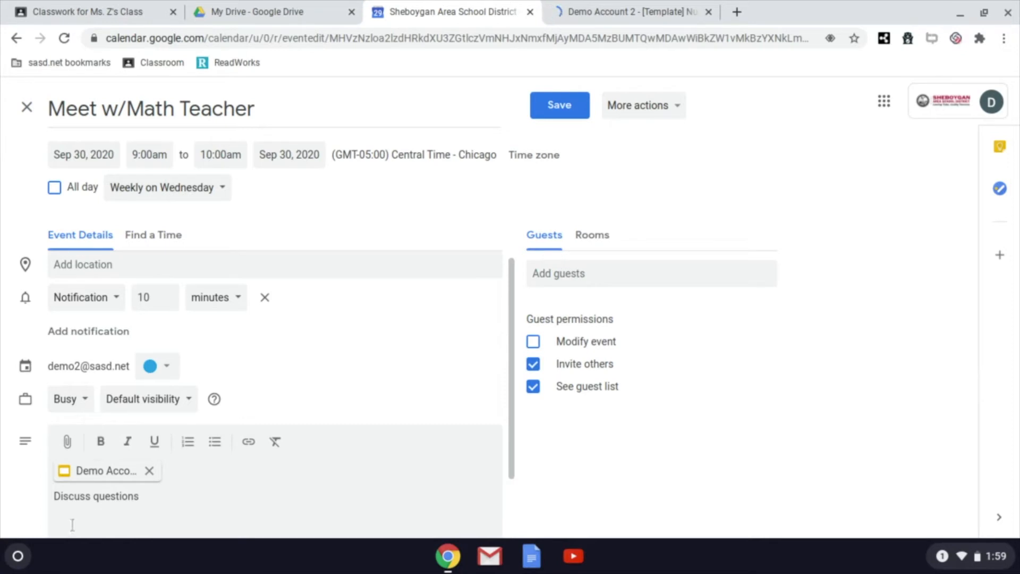
scroll(91, 467, down, 2)
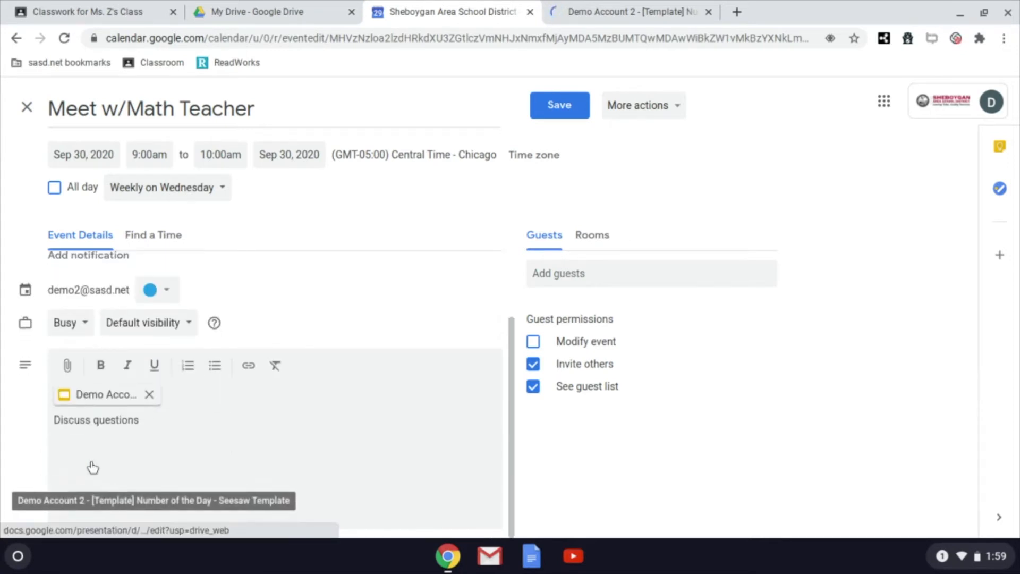
scroll(125, 443, up, 1)
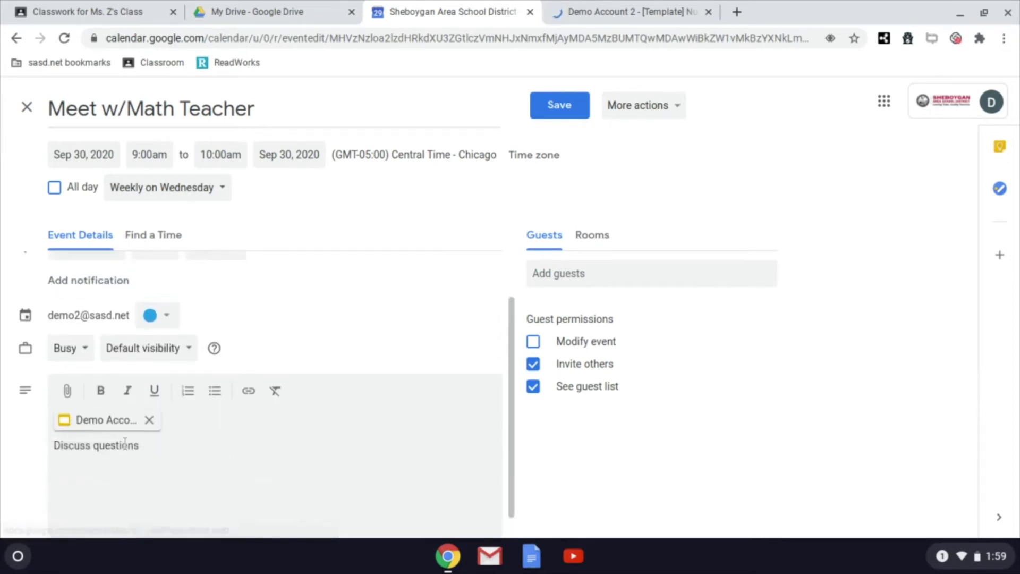
scroll(125, 443, up, 2)
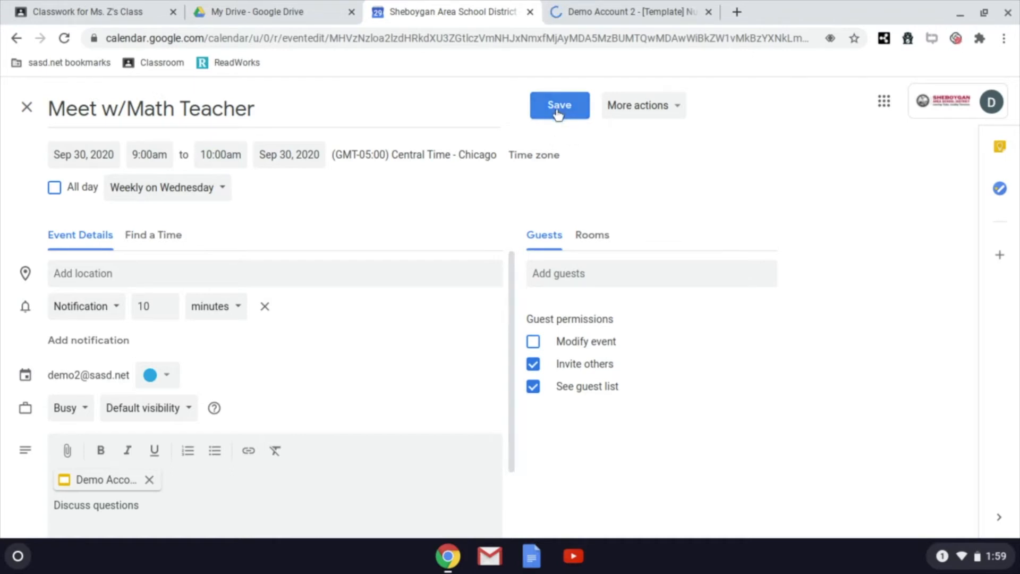
click(558, 112)
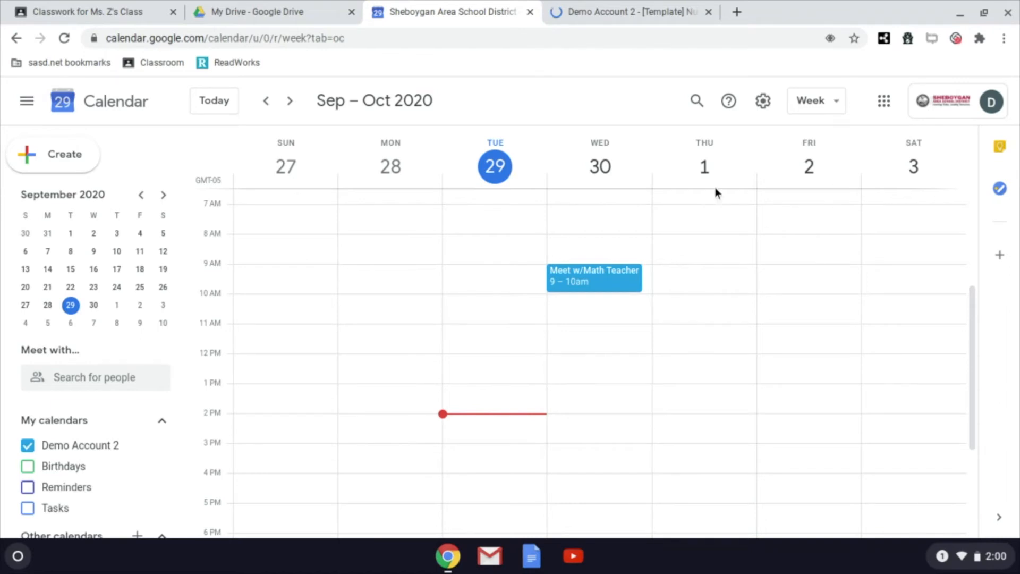
- Create and save an all-day event titled "Math Test" on Friday, October 2
click(776, 186)
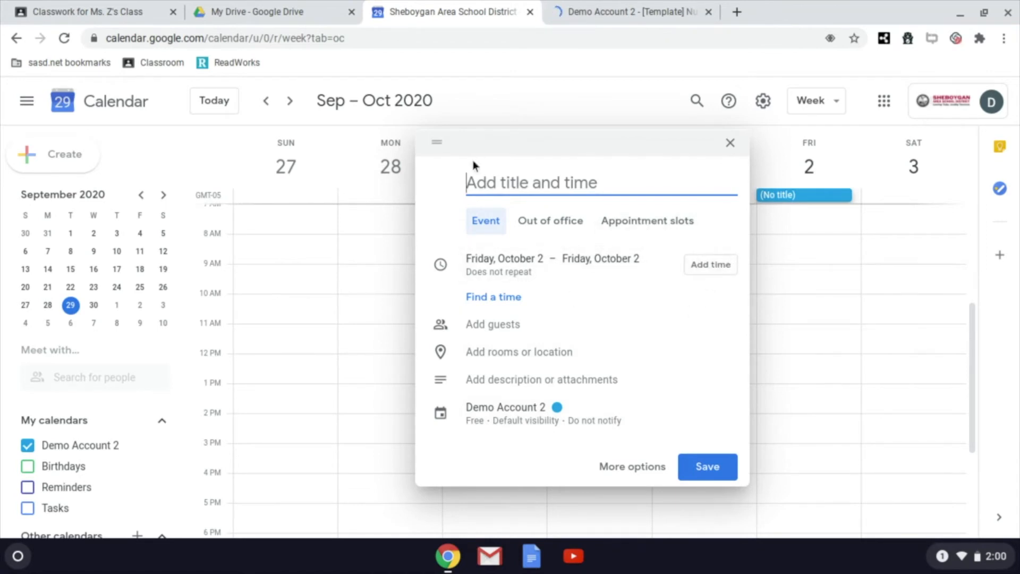
text(Math )
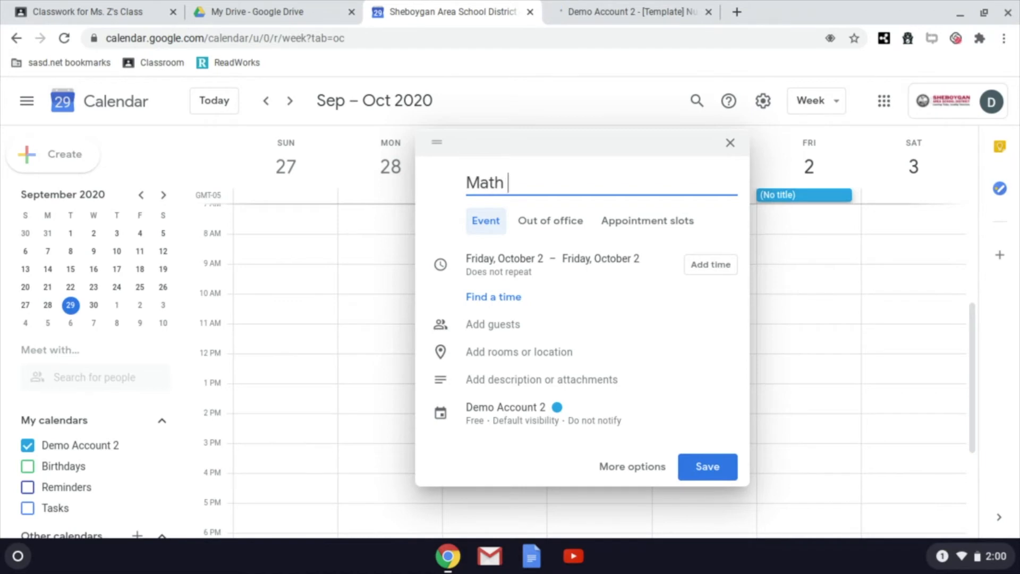
text(Test)
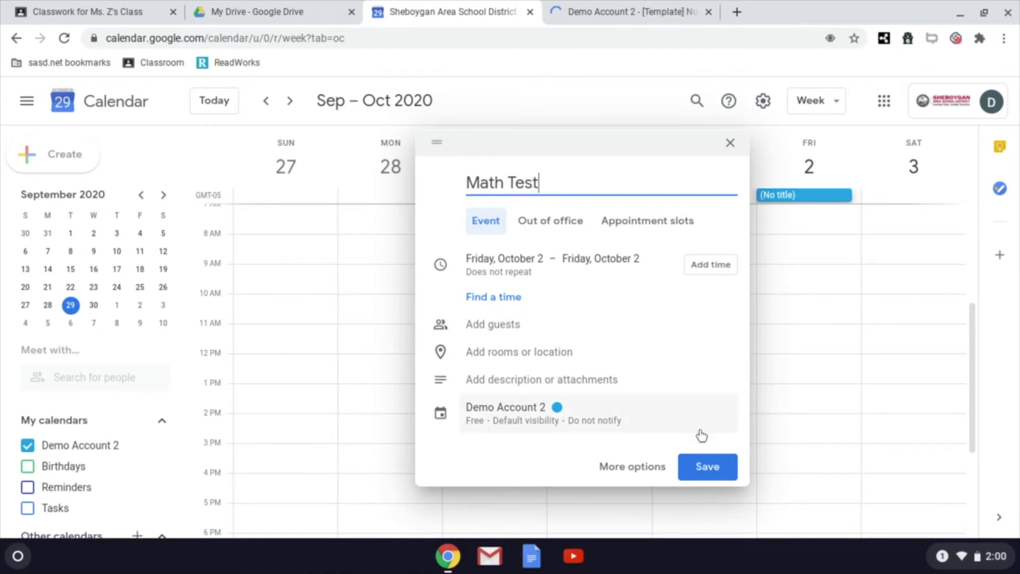
click(707, 470)
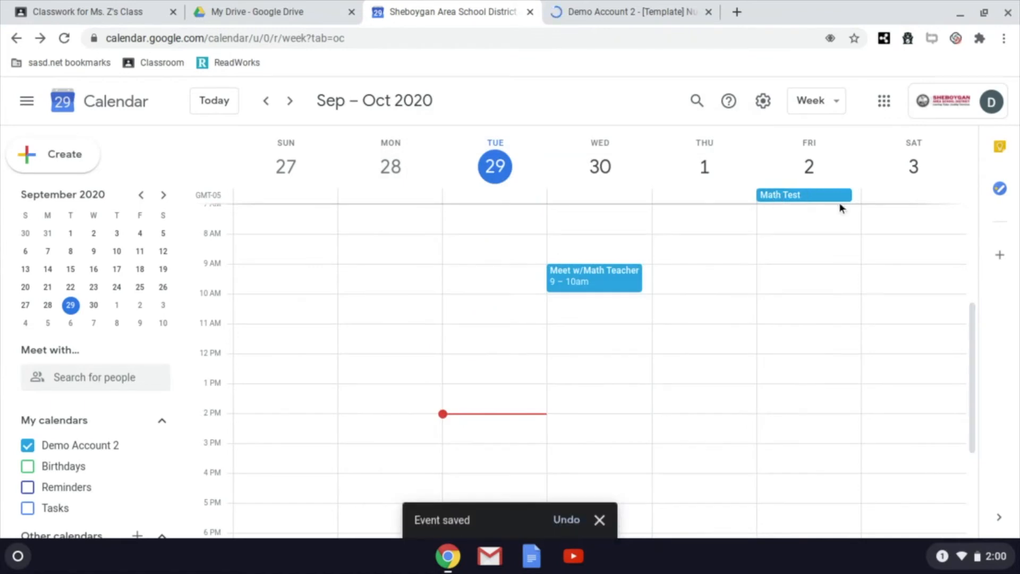
- Create and save an all-day event titled "English Project Due" on Thursday, October 1, and dismiss the save notice
click(713, 192)
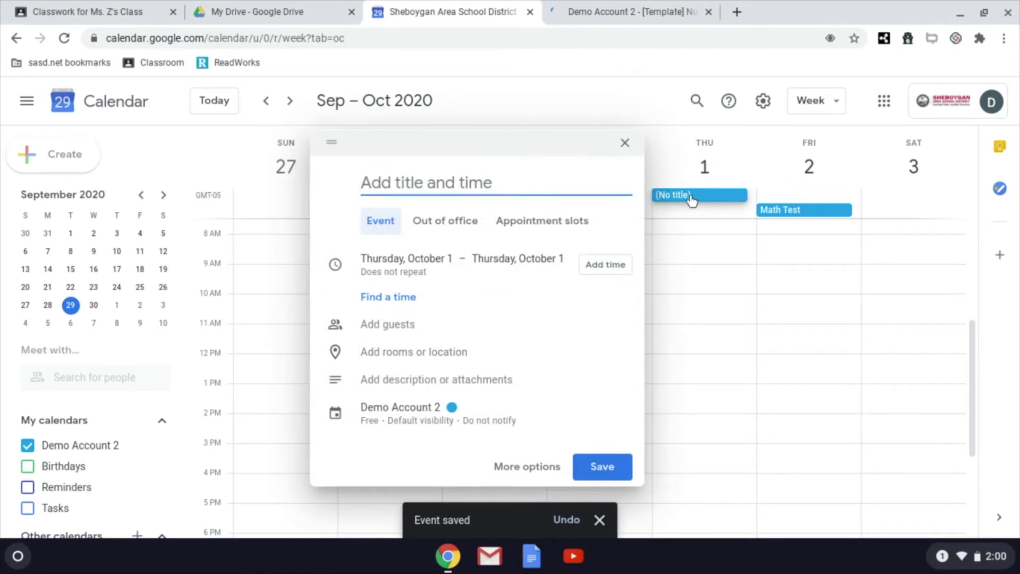
text(Engl)
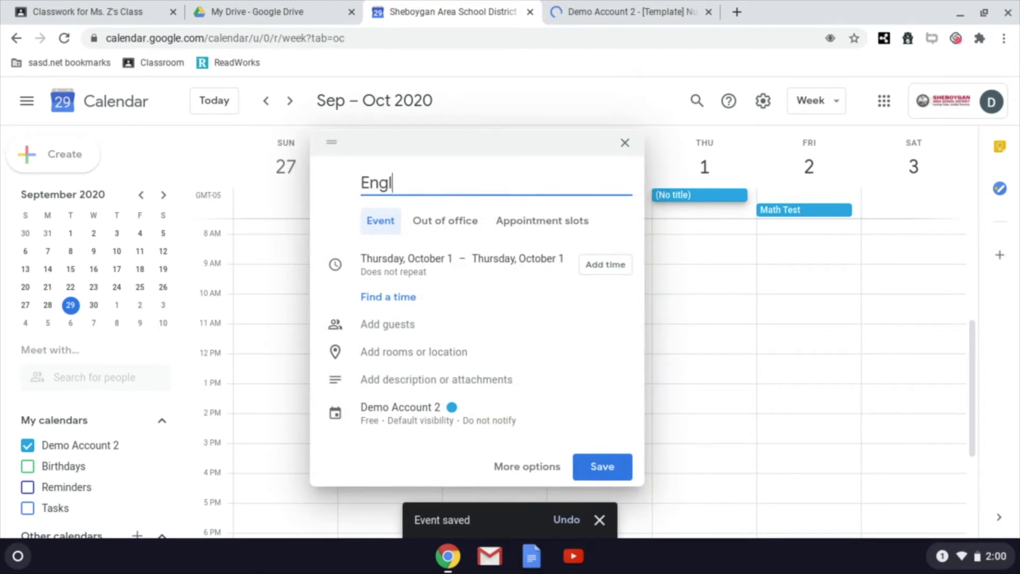
text(ish Project Due)
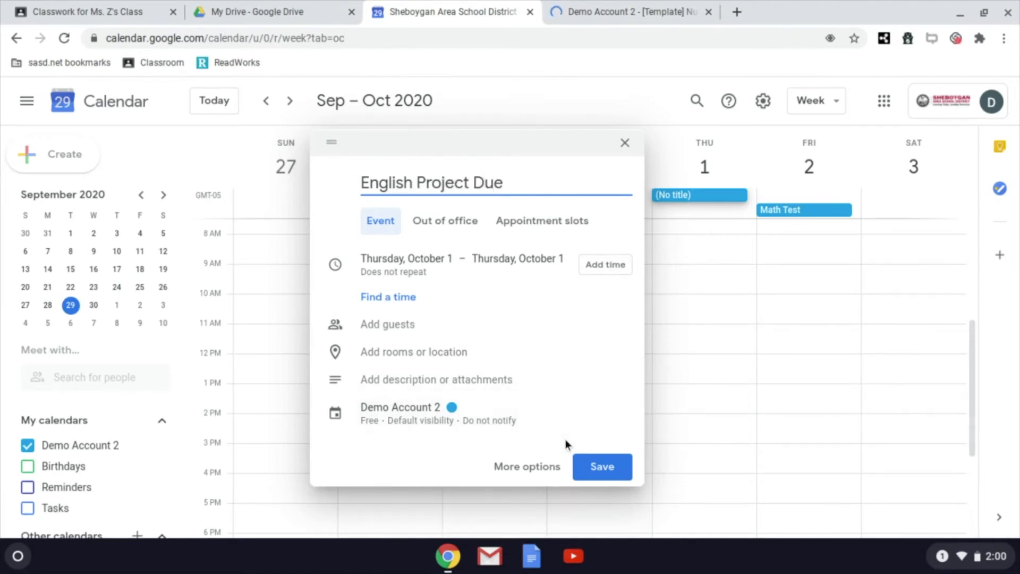
click(595, 471)
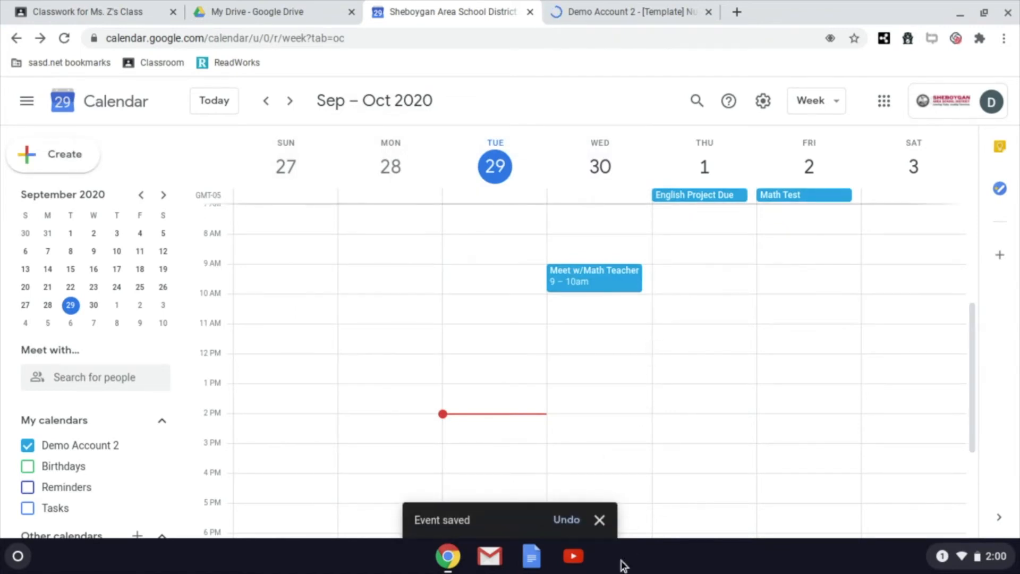
click(600, 519)
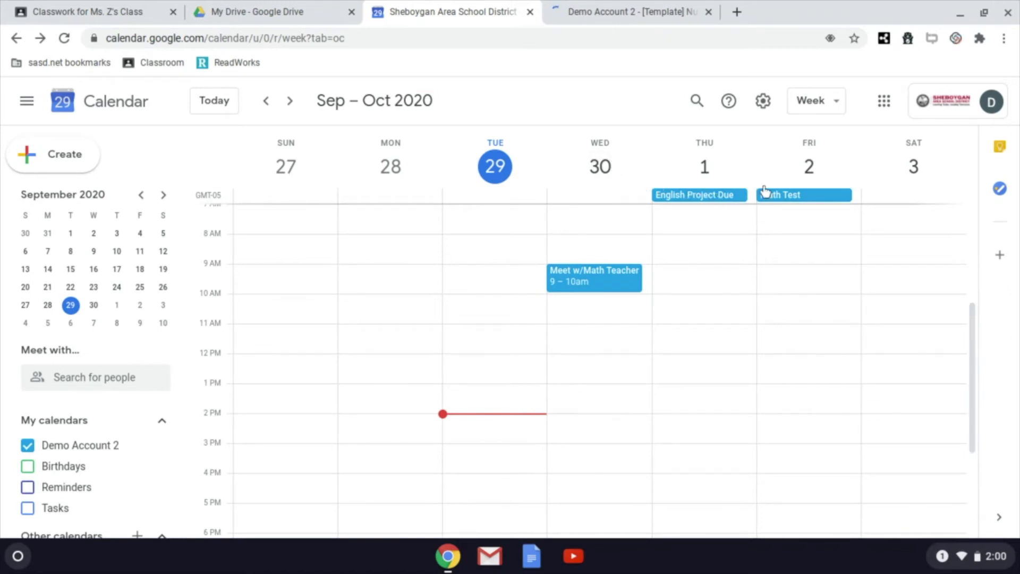
- Change the "Math Test" event's color to Tomato, save it, and dismiss the color tip
scroll(698, 290, up, 1)
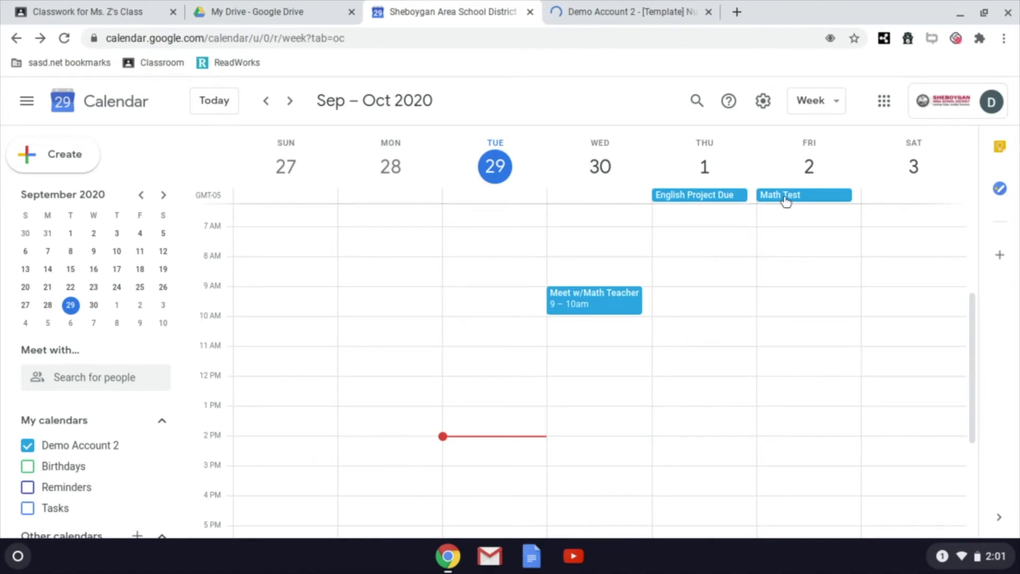
click(801, 198)
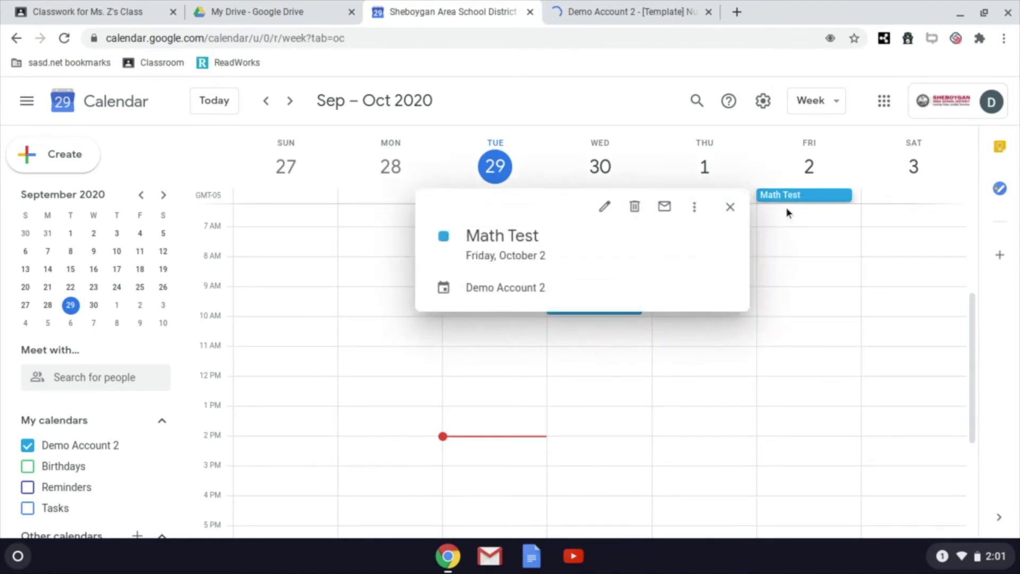
click(604, 208)
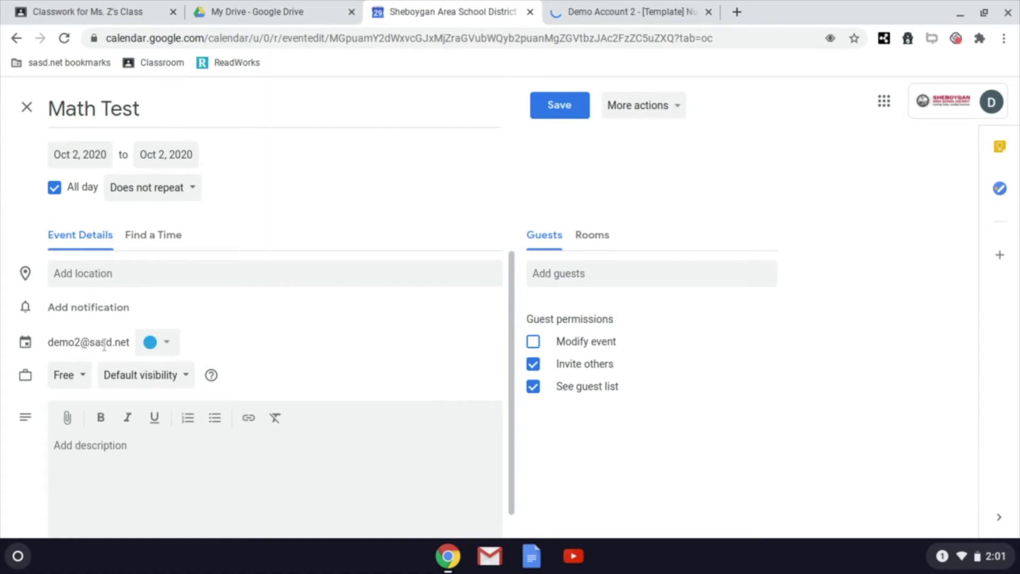
click(150, 343)
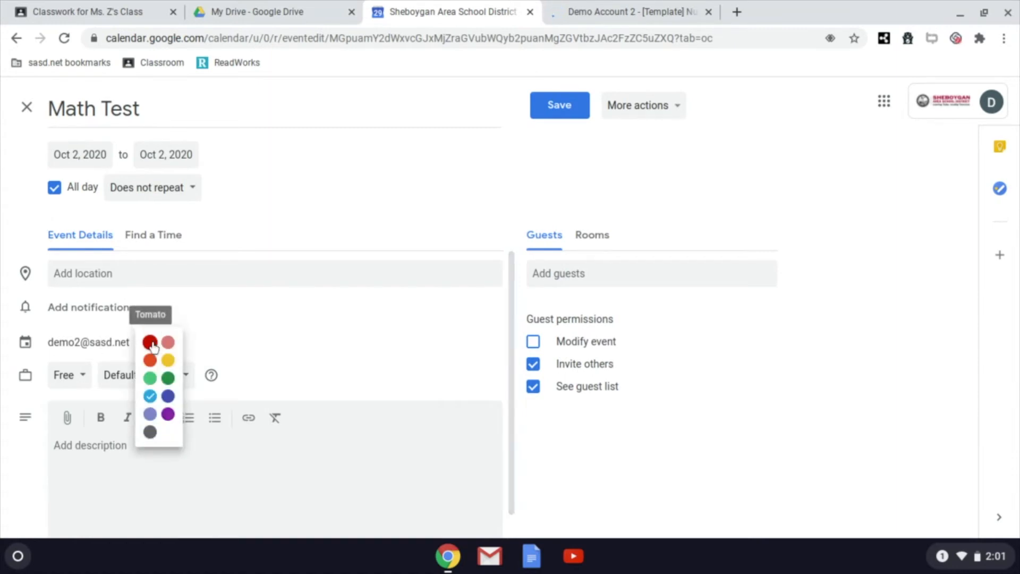
click(150, 347)
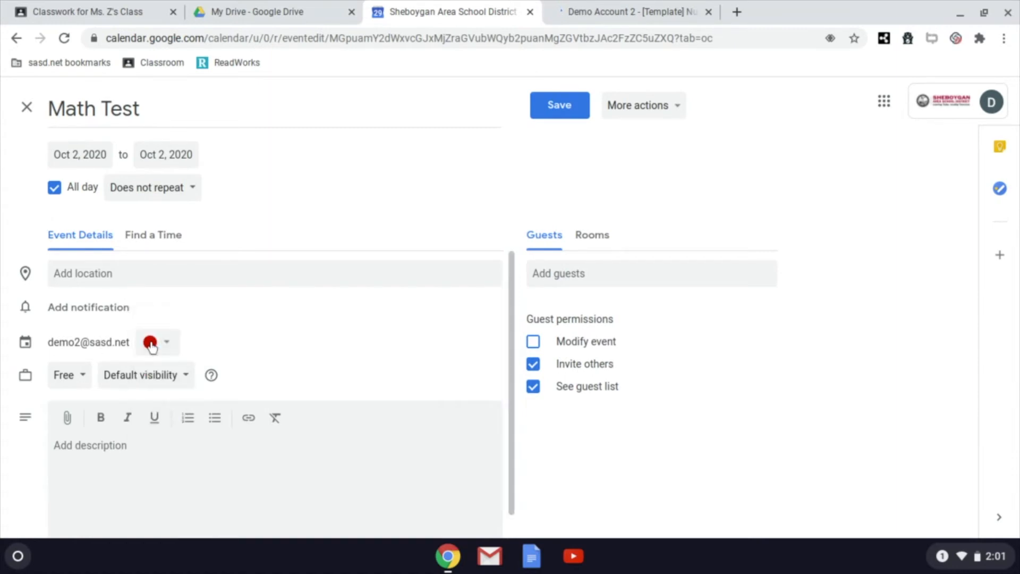
click(562, 106)
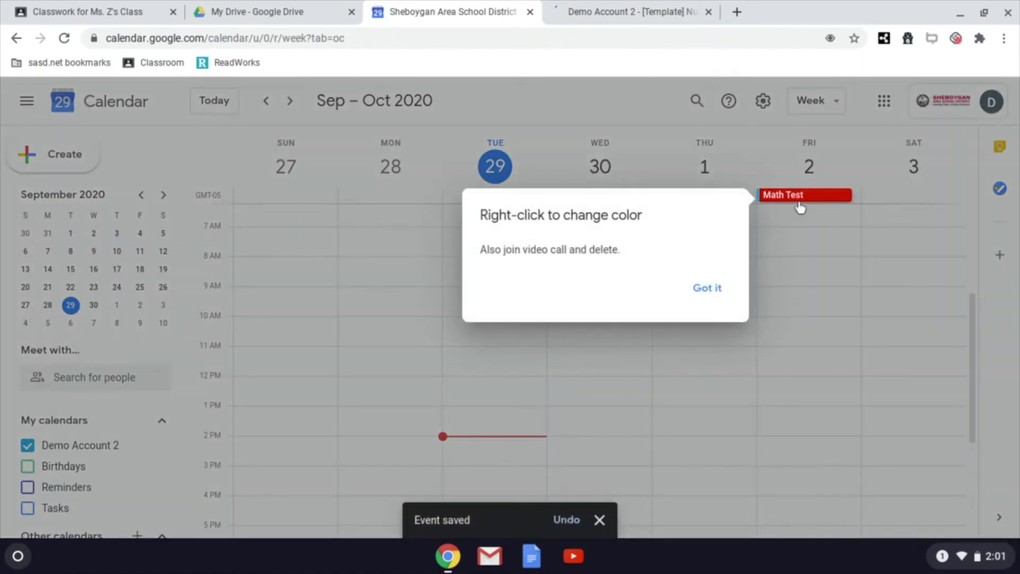
click(722, 287)
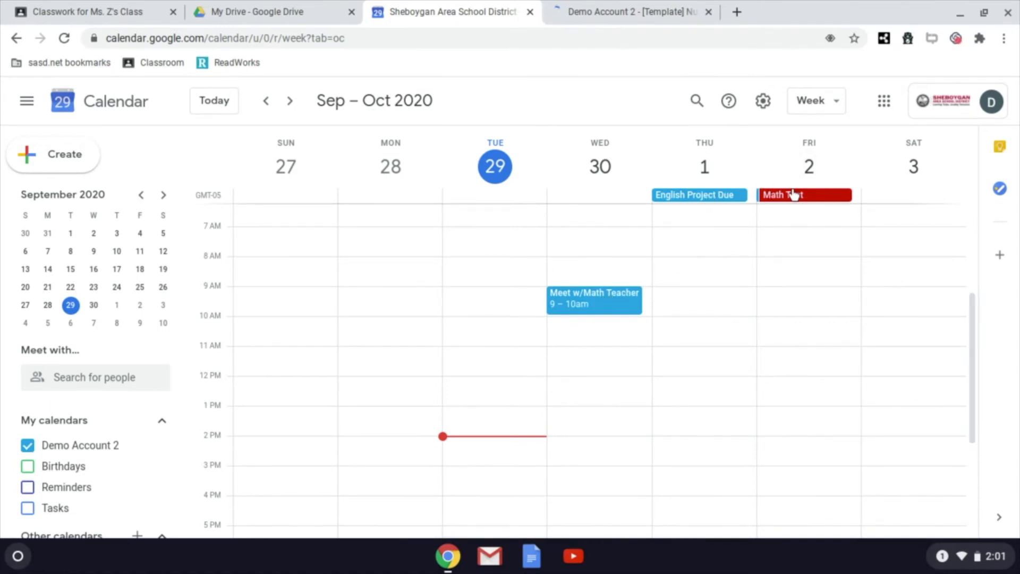
- Change the "Meet w/Math Teacher" event's color to Tomato red and save the change for this event only
click(606, 308)
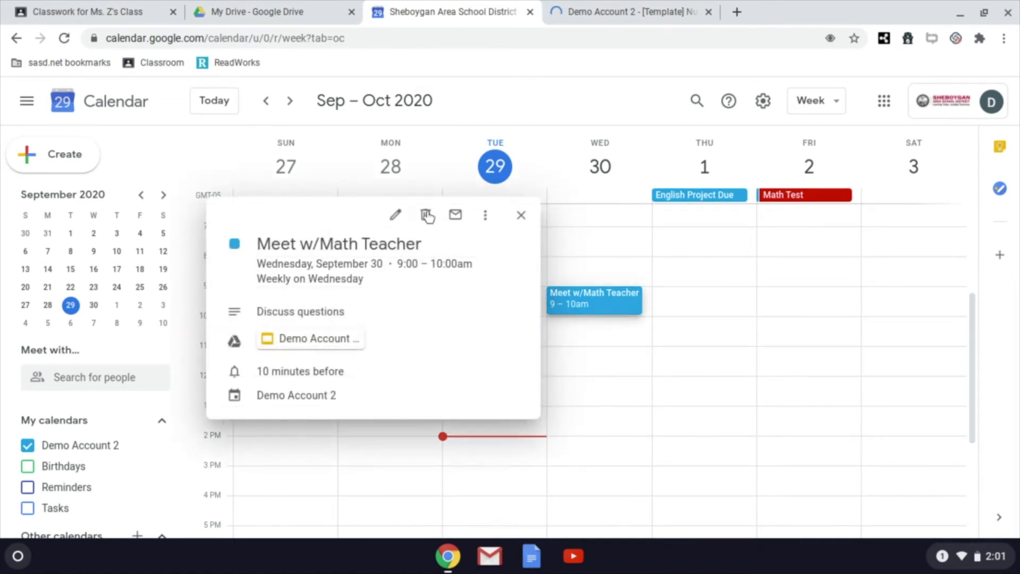
click(396, 215)
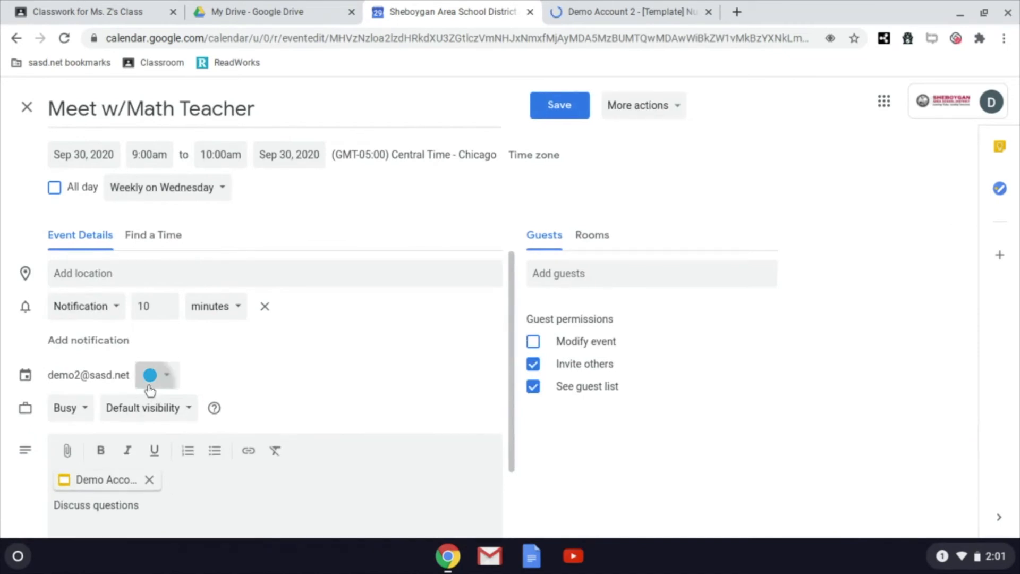
click(153, 377)
click(150, 376)
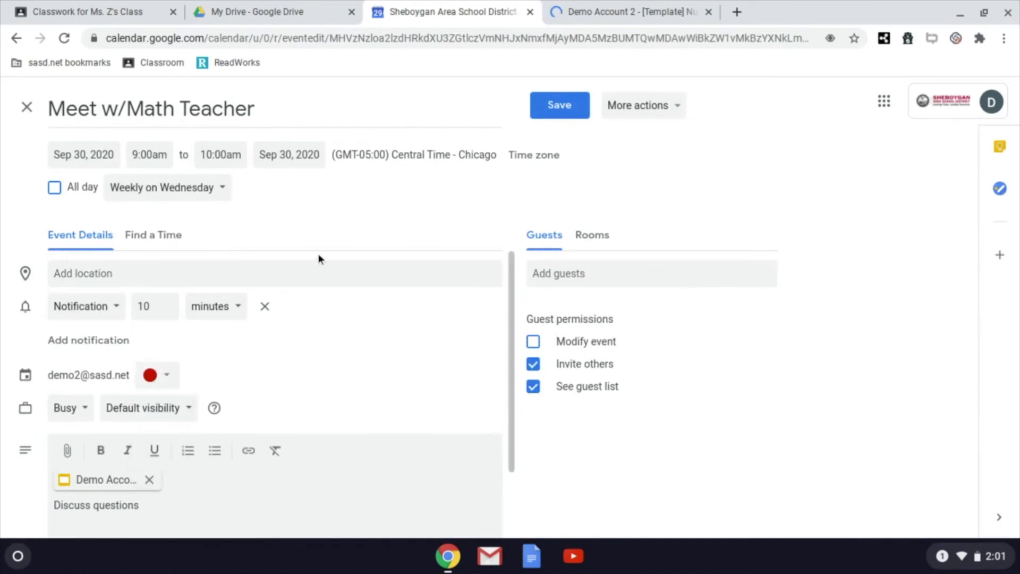
click(568, 111)
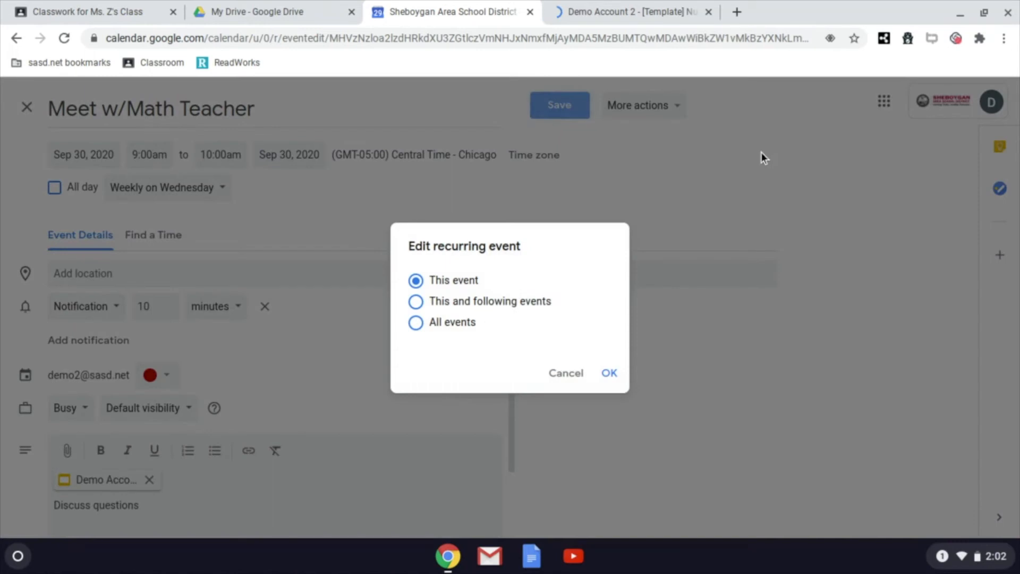
click(621, 370)
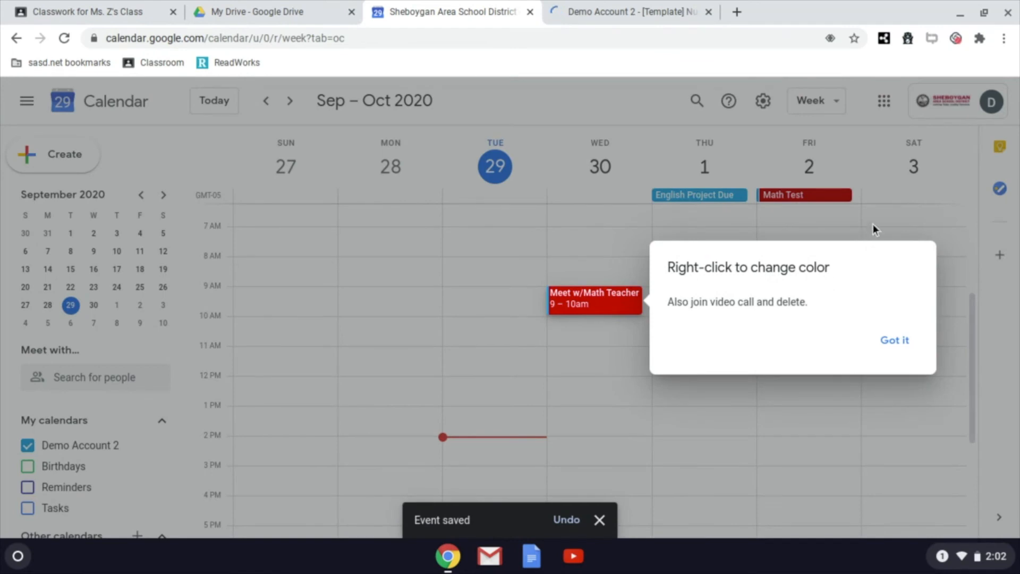
click(873, 225)
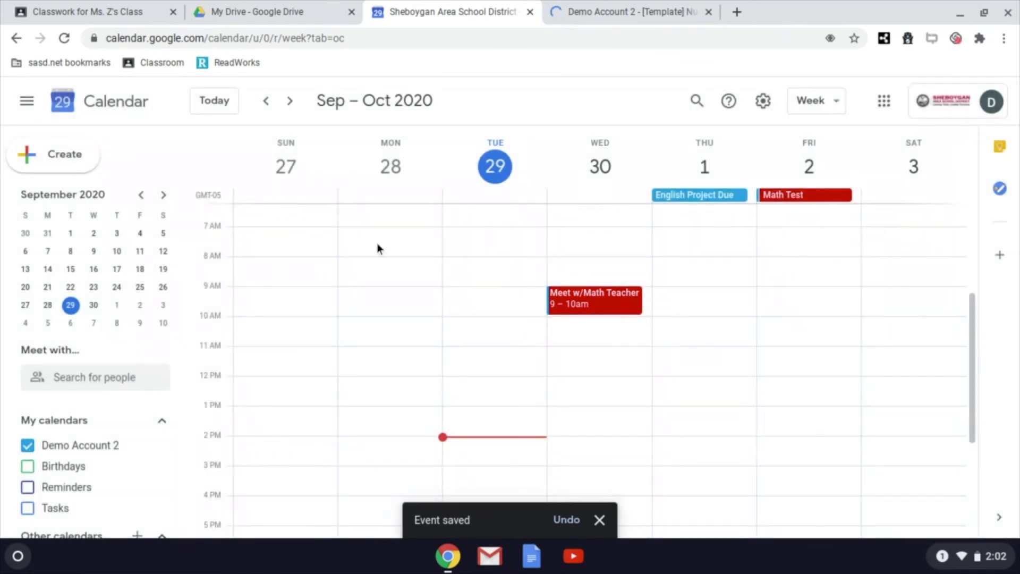
- Create a "History Class" event on Thursday, October 1 from 9:15 to 10:00am, color it purple, and save it
click(707, 298)
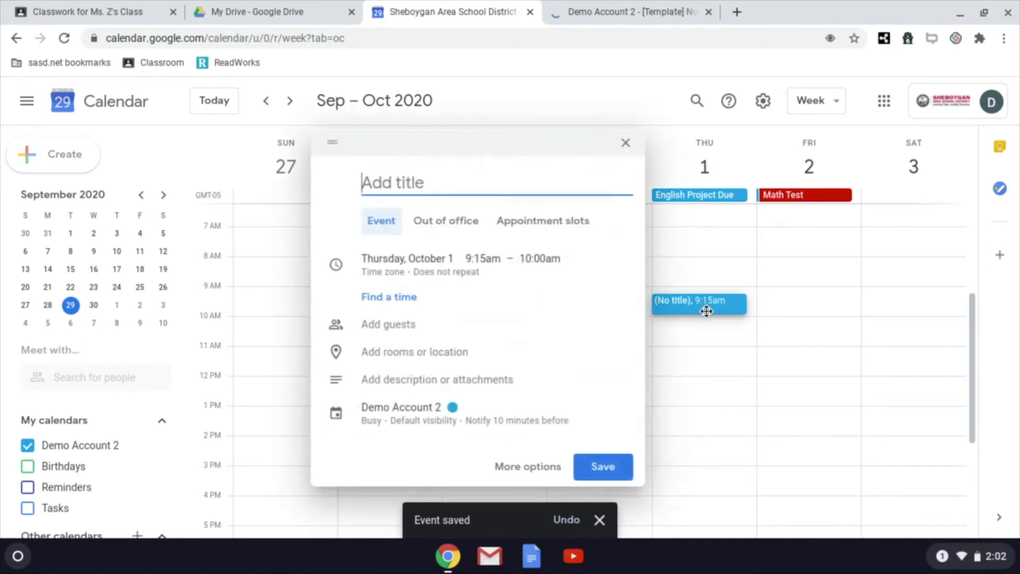
text(History Class)
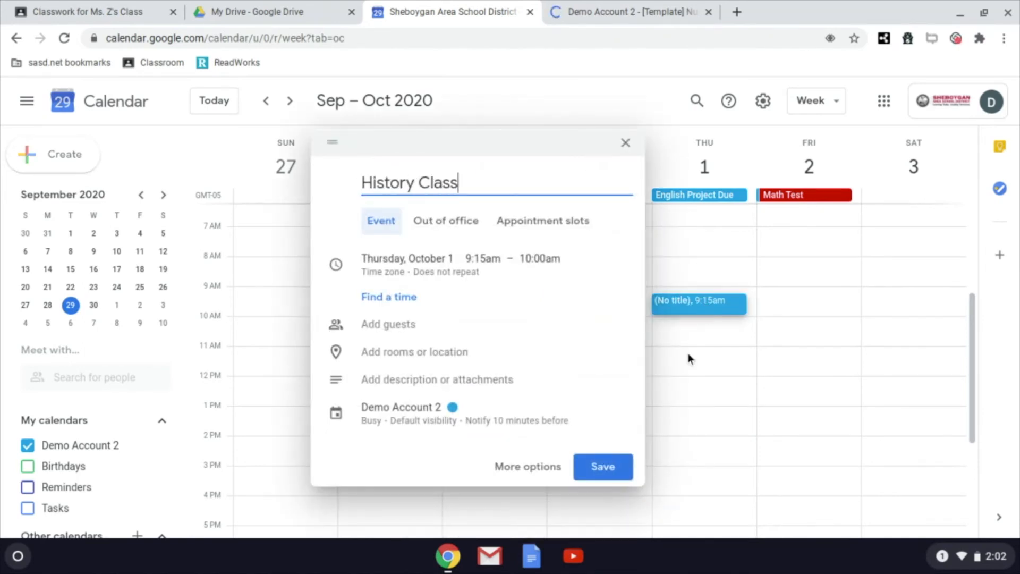
click(455, 414)
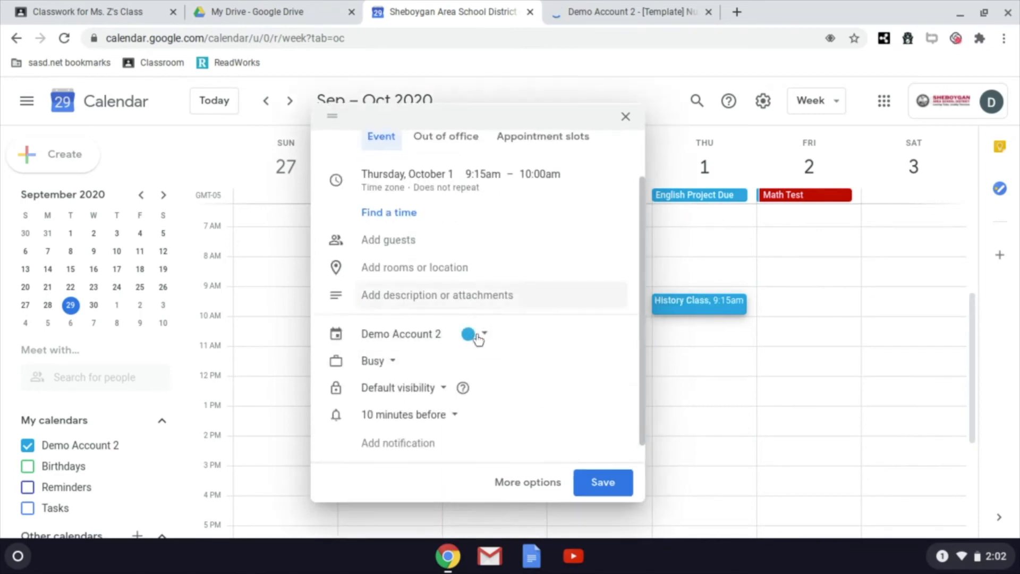
click(473, 339)
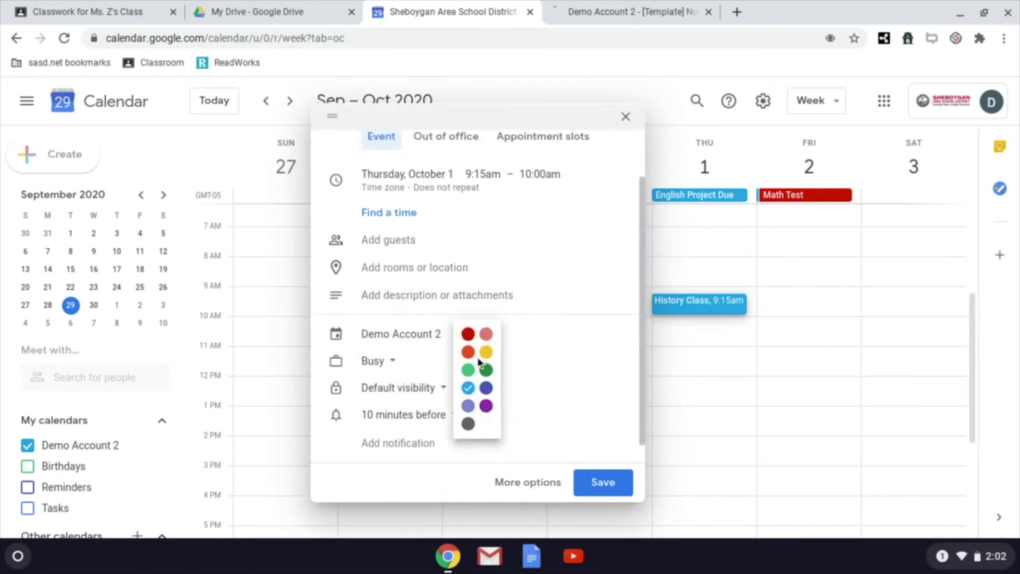
click(486, 405)
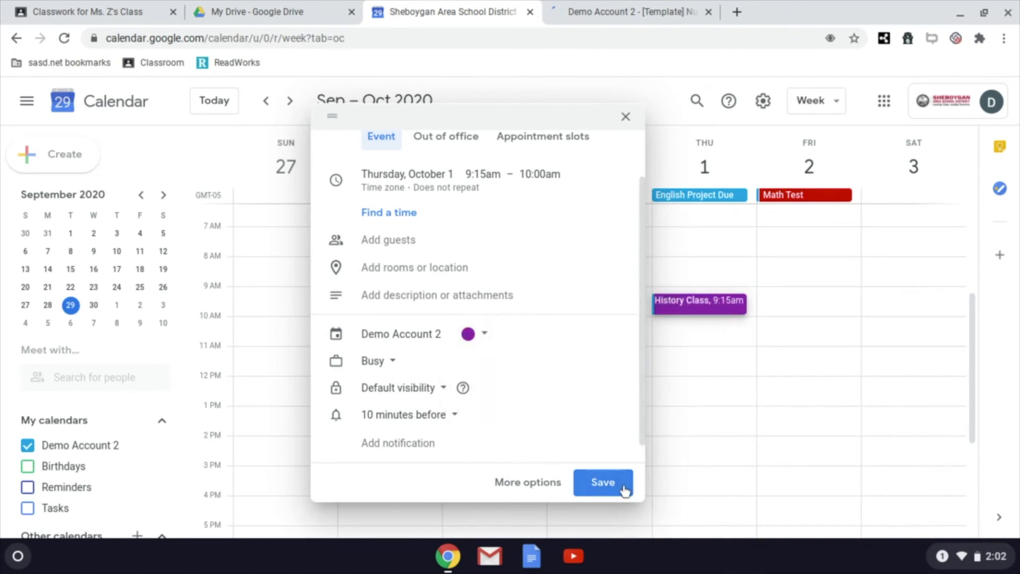
click(623, 489)
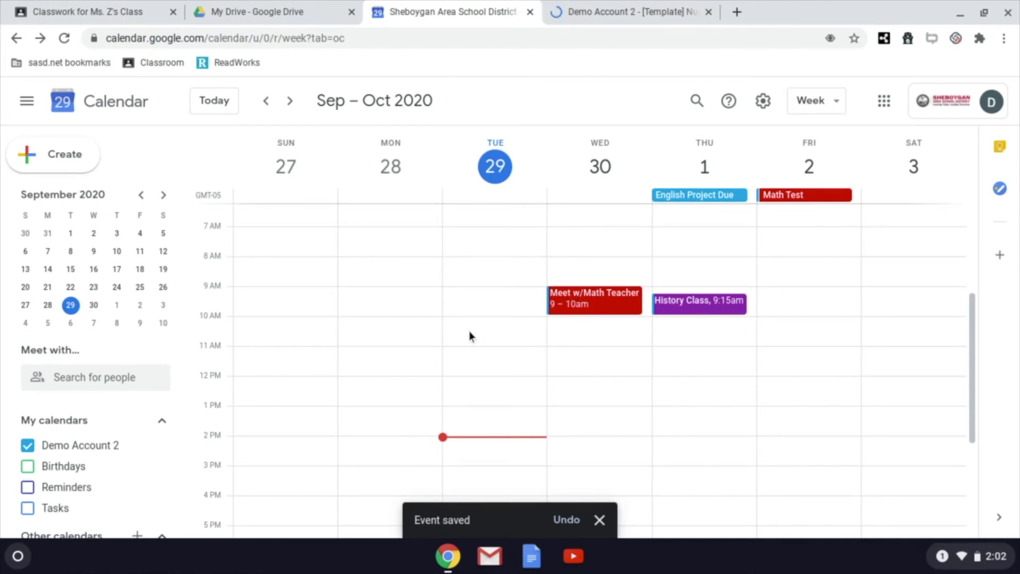
- Create and save a "Work on Math Assignment" event on Wednesday, September 30 from 10:15 to 10:45am
click(600, 520)
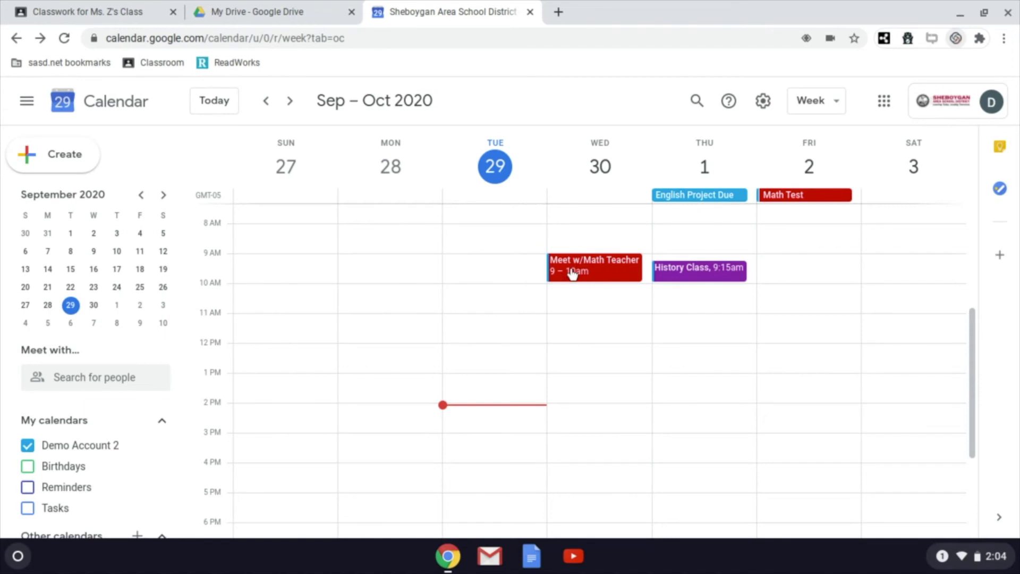
click(556, 300)
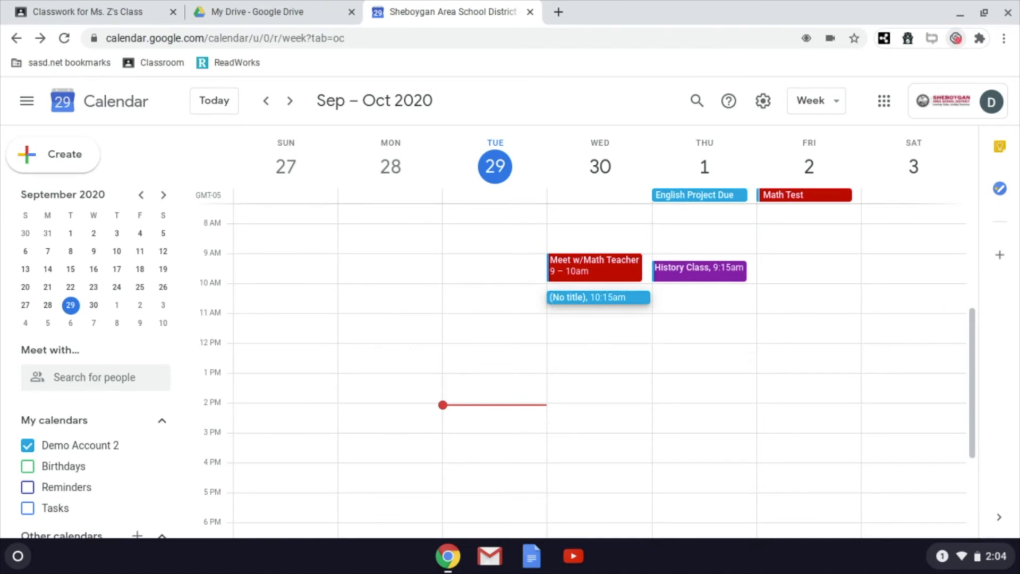
click(558, 301)
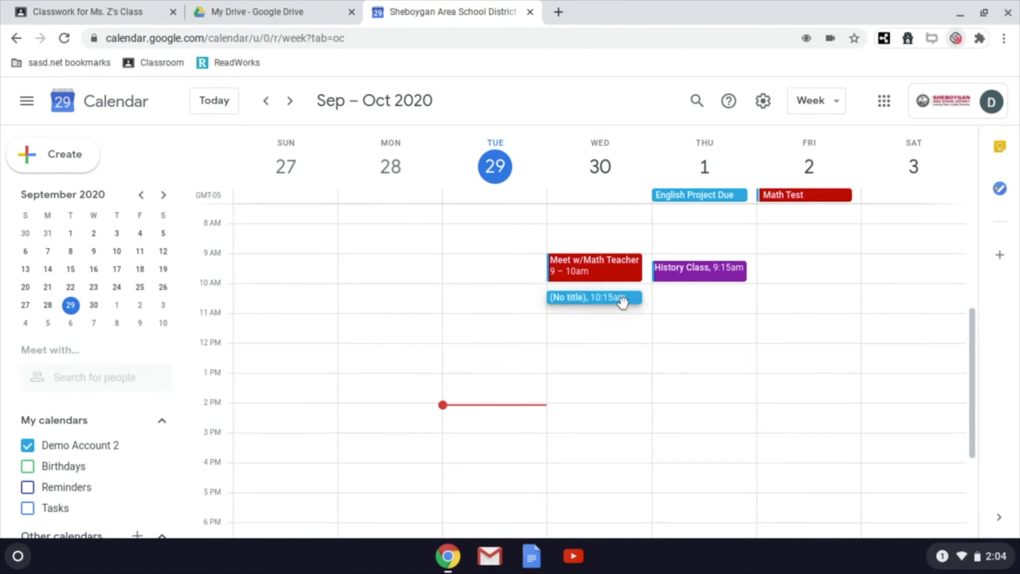
click(620, 297)
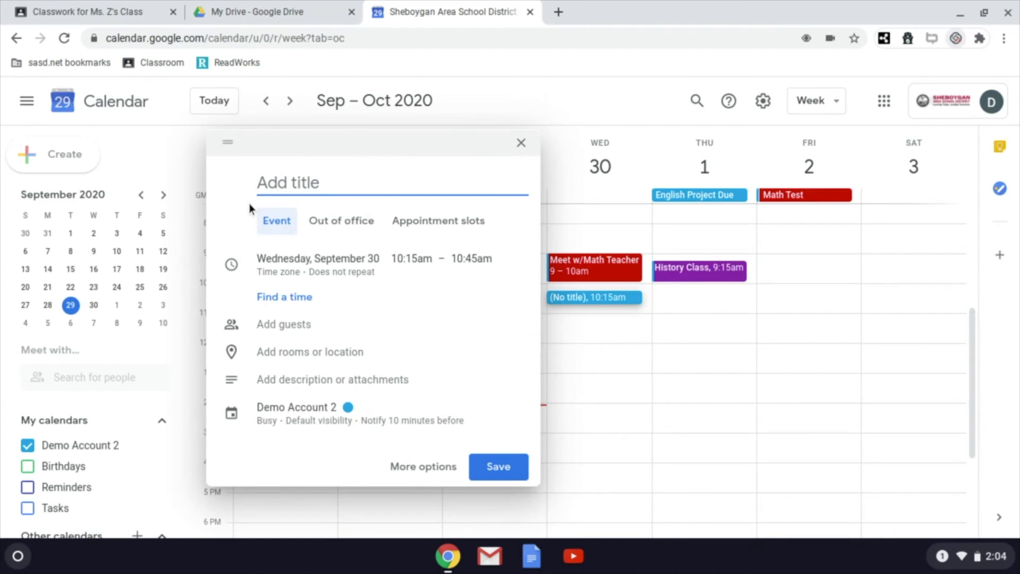
text(Work o )
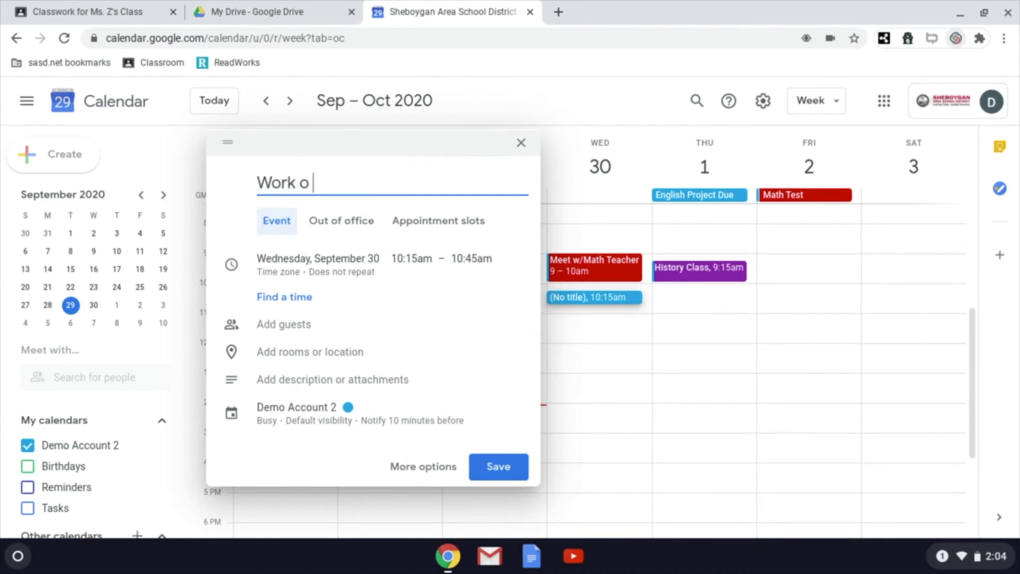
text(n Math Assignment)
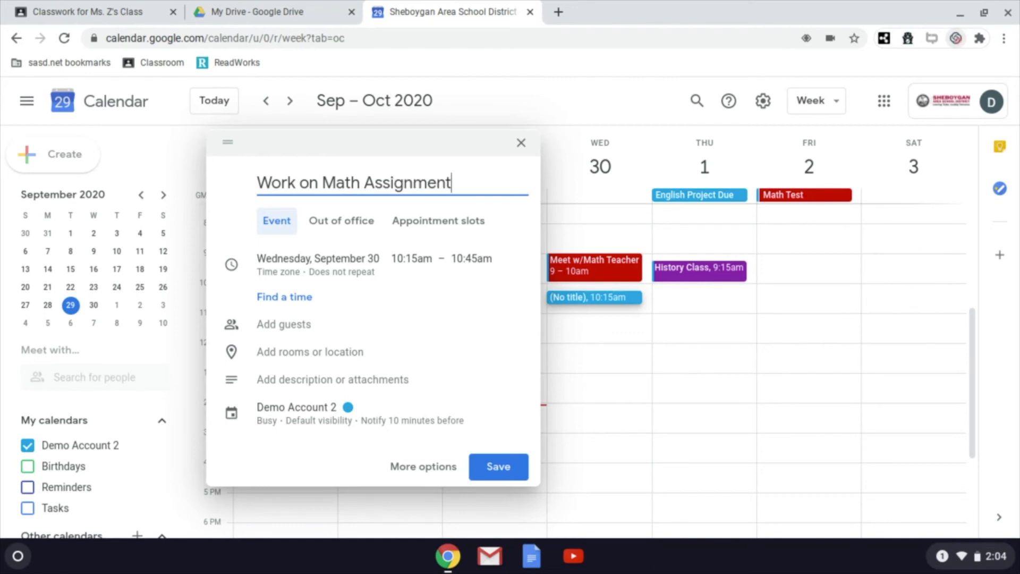
click(518, 469)
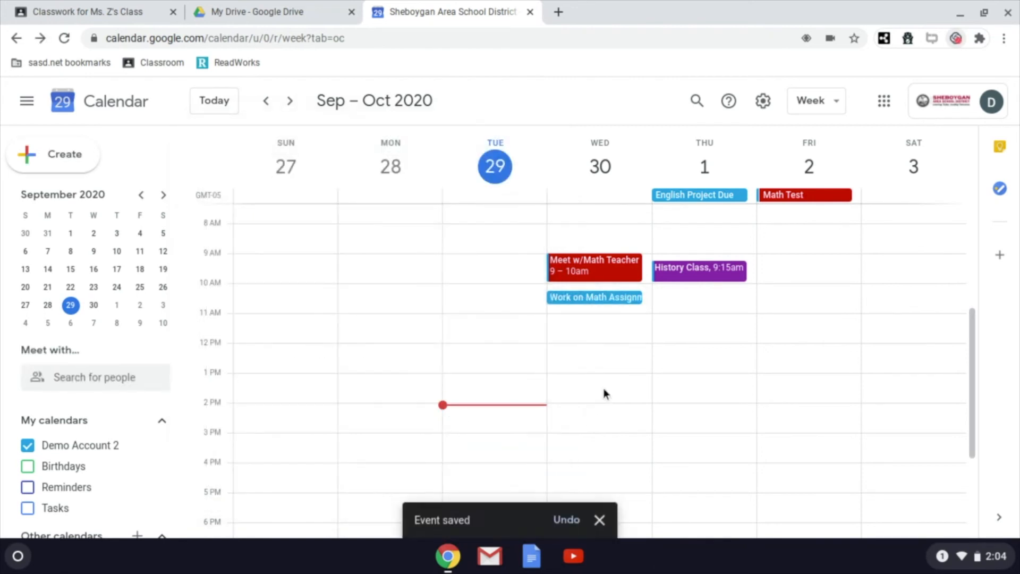
- Create and save a "History Project" event on Wednesday, September 30 from 11:00 to 11:30am
scroll(602, 336, up, 1)
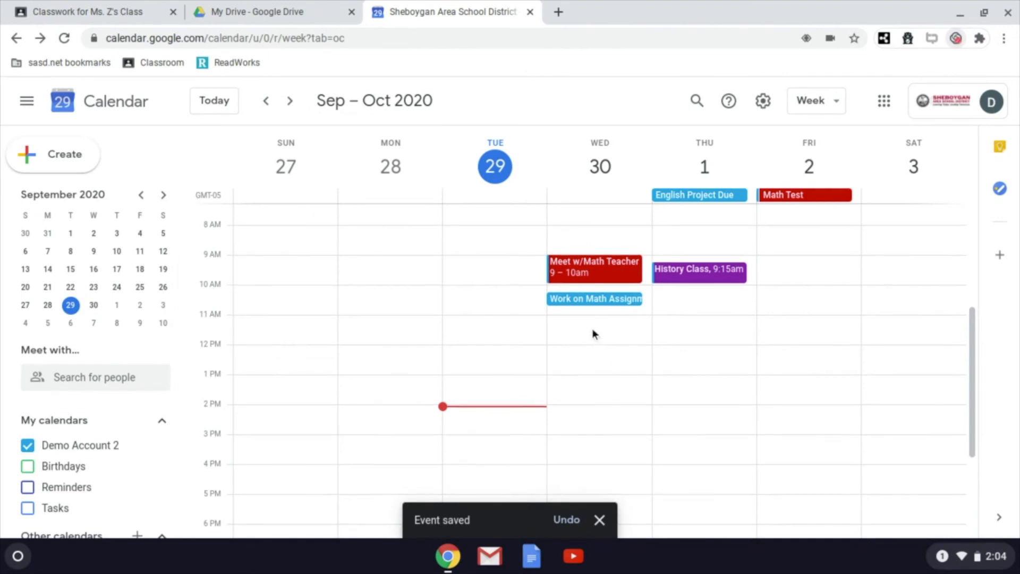
click(583, 330)
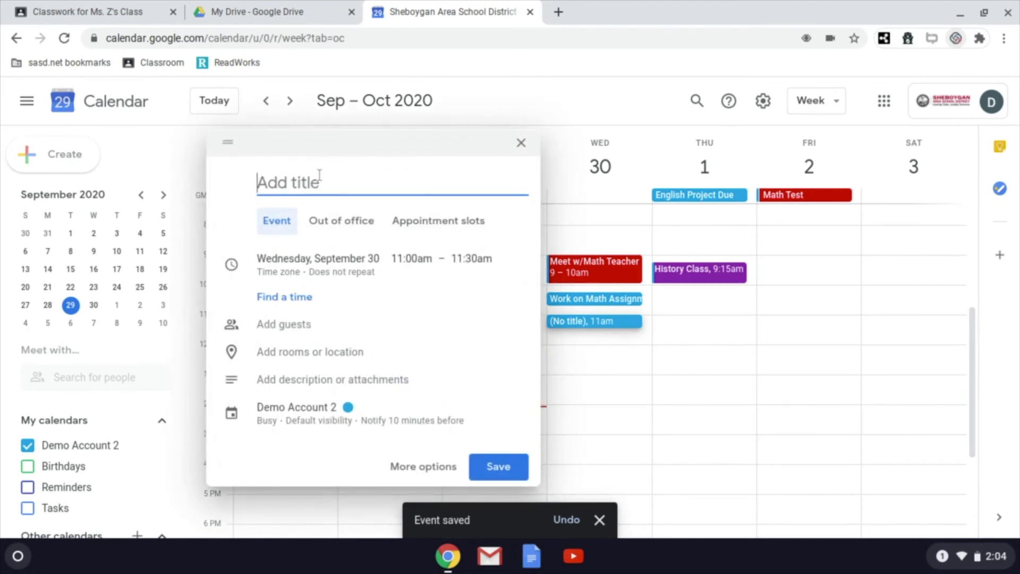
text(His)
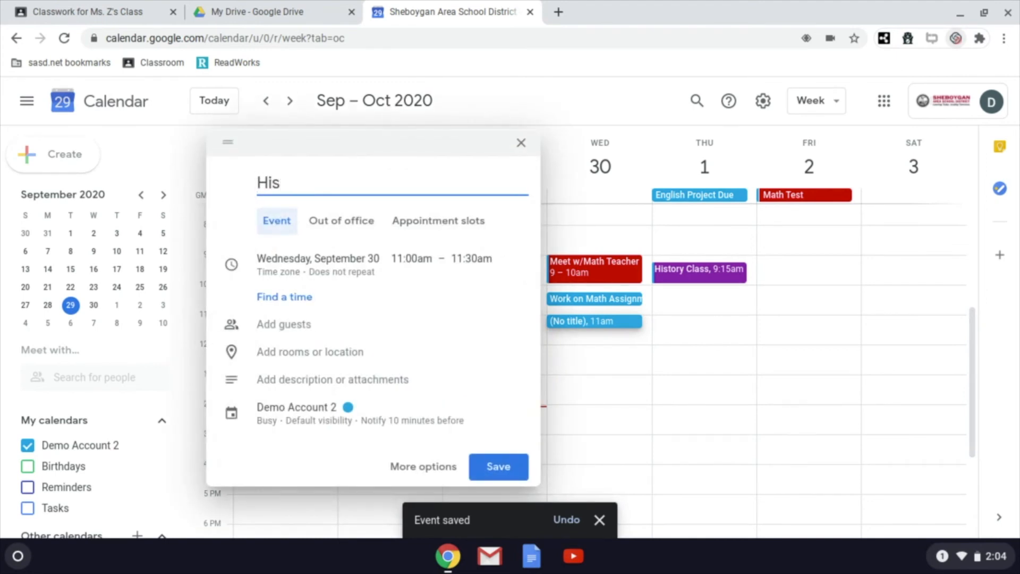
text(tory Project)
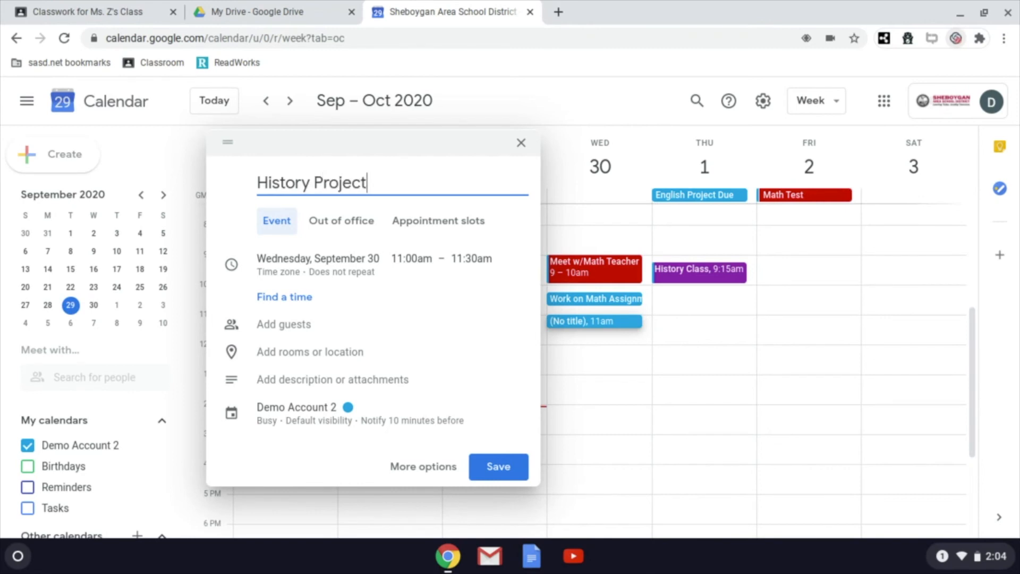
click(514, 468)
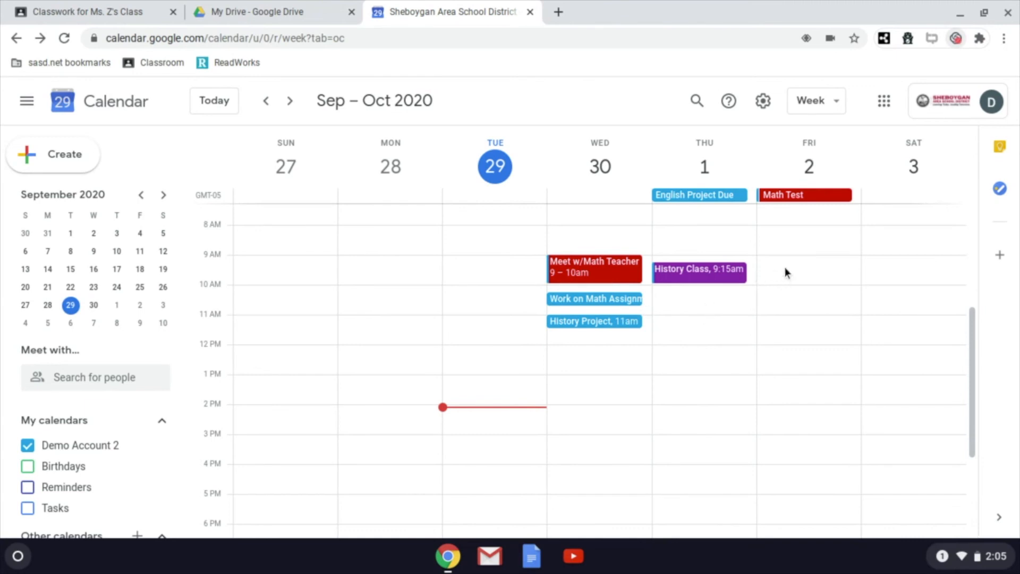
- Draft an event on Friday, October 2 from 10:15 to 11:00am, add Demo Account as a guest, and dismiss the meeting-time tip
click(782, 294)
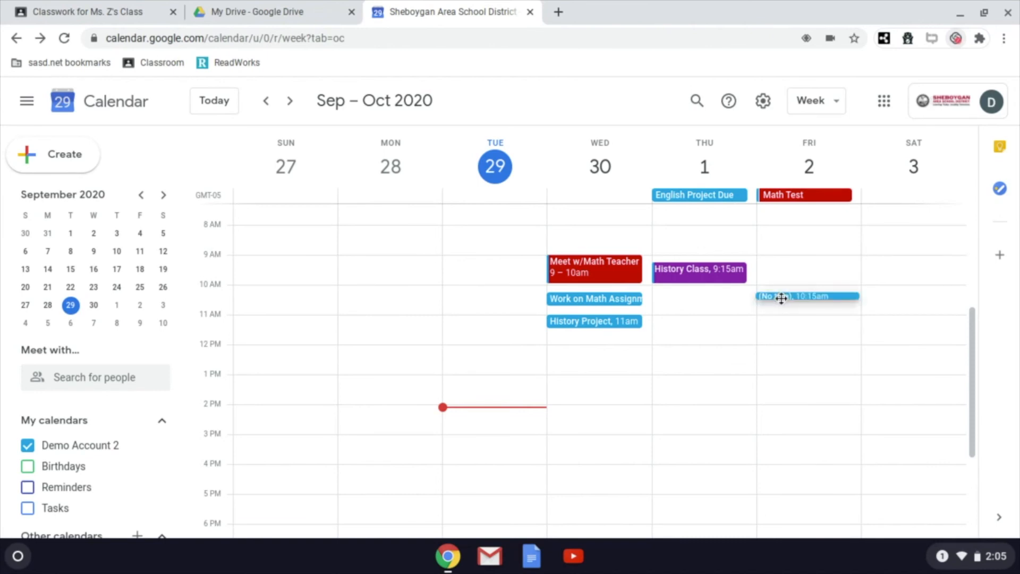
drag(783, 310, 783, 317)
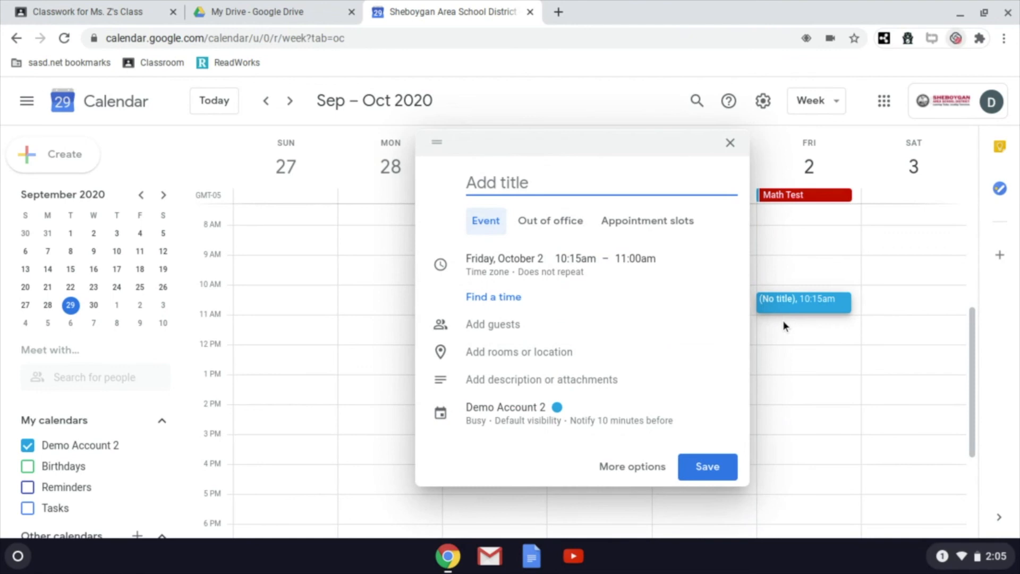
click(493, 326)
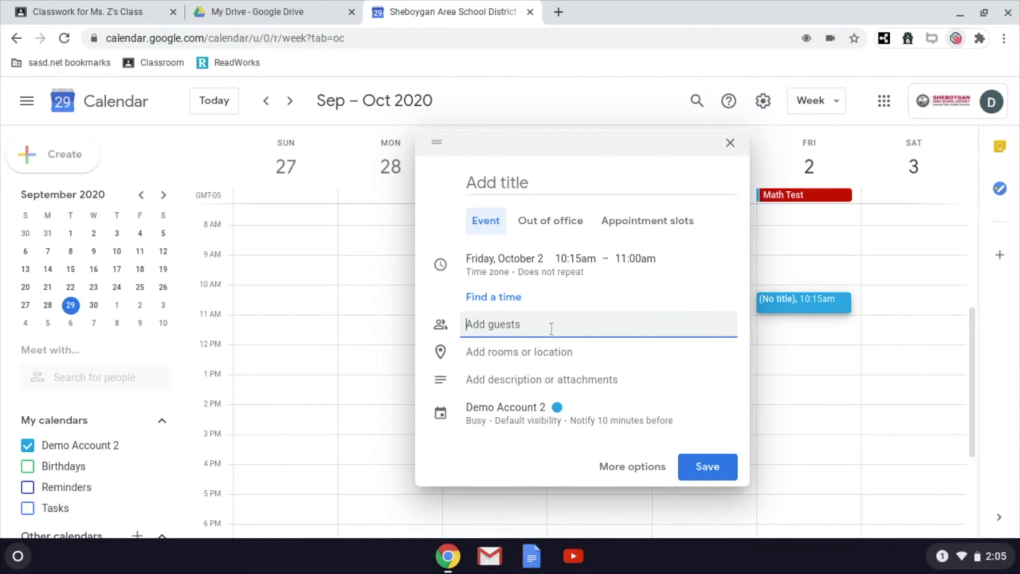
text(demo)
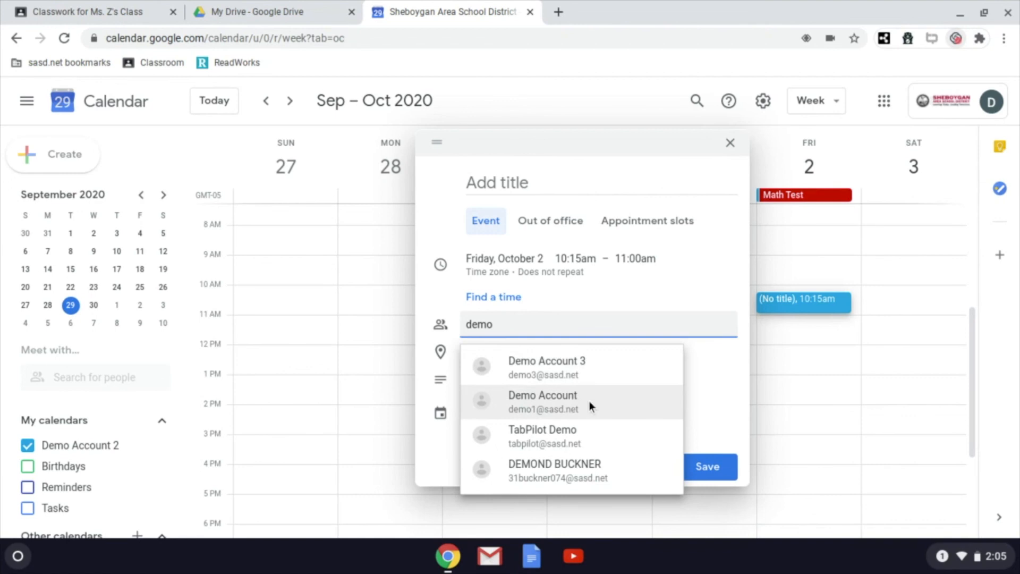
click(627, 391)
click(716, 486)
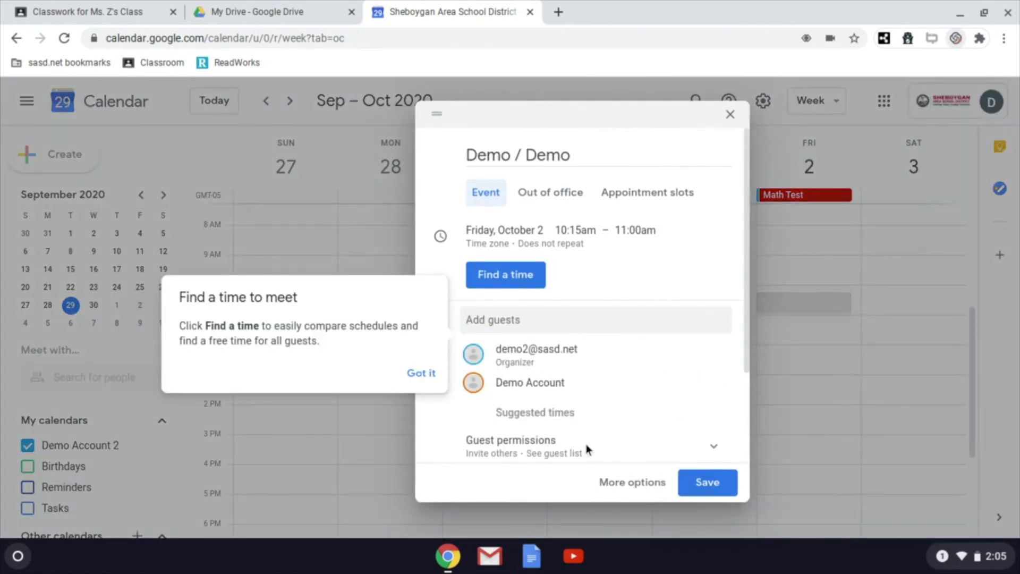
click(420, 374)
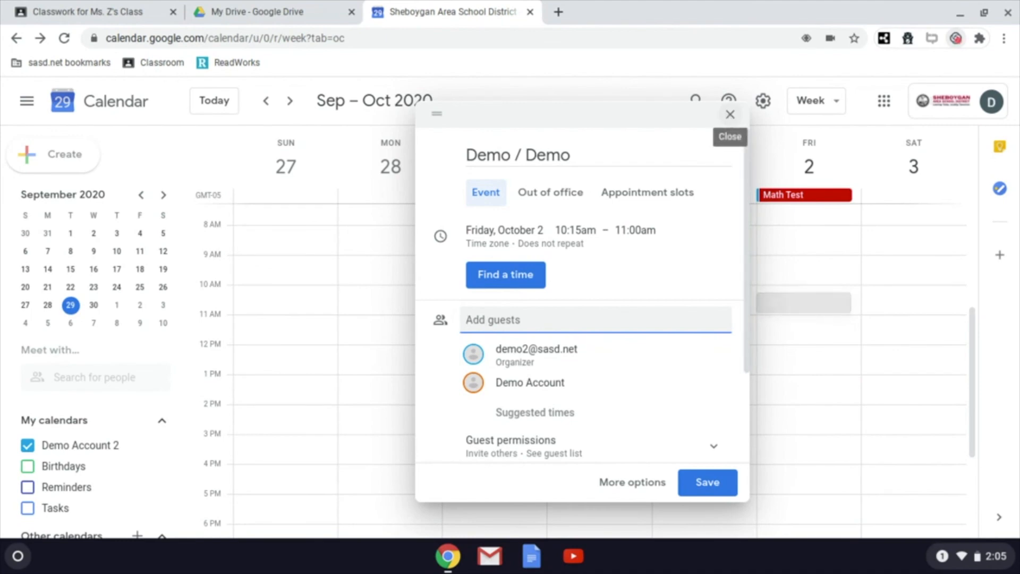
- Close the Friday, October 2 event draft and discard its unsaved changes
click(730, 114)
click(730, 114)
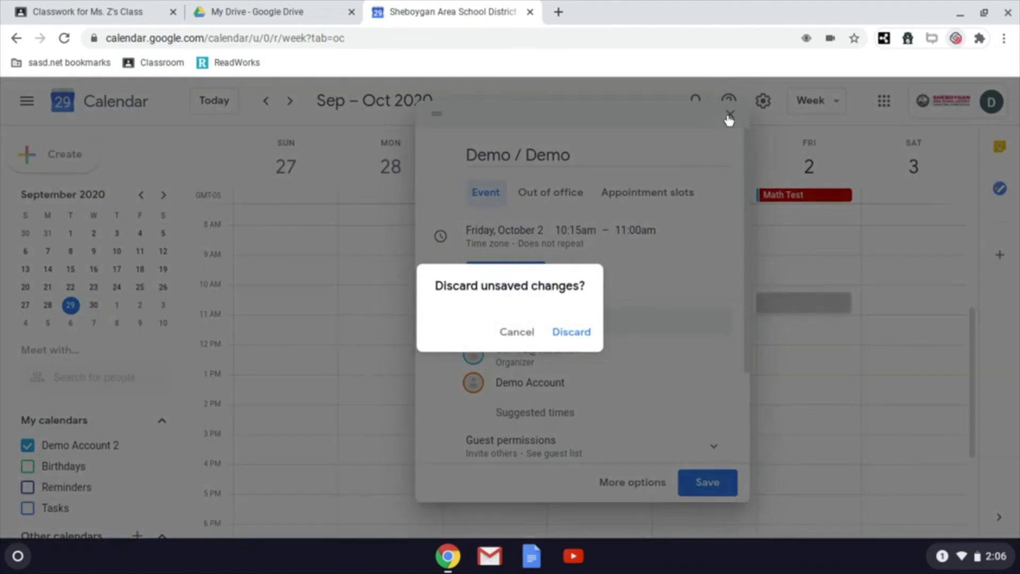
click(574, 333)
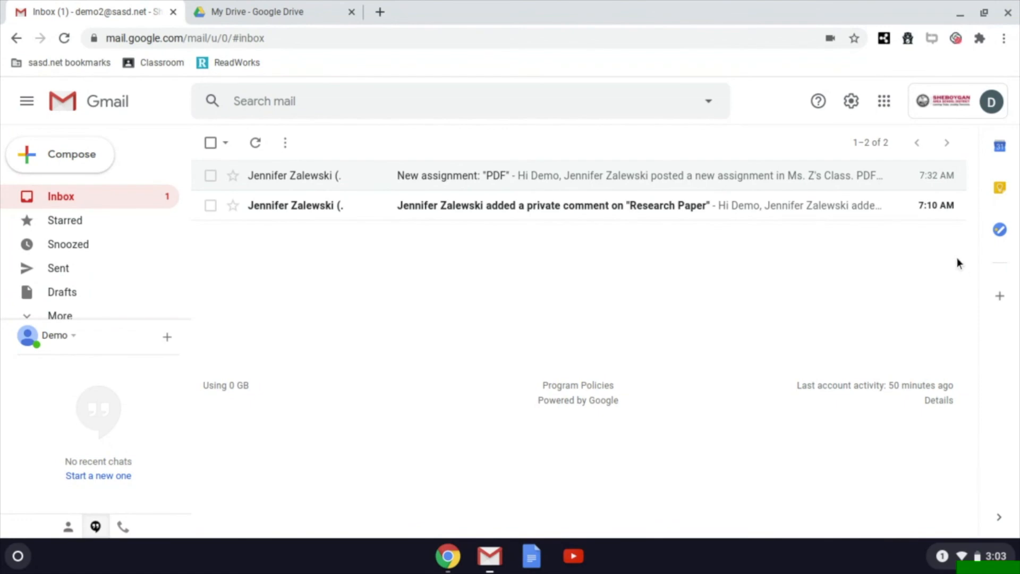
- Switch to Google Drive and open the calendar beside the files to look through the schedule for Tuesday, September 29
click(242, 13)
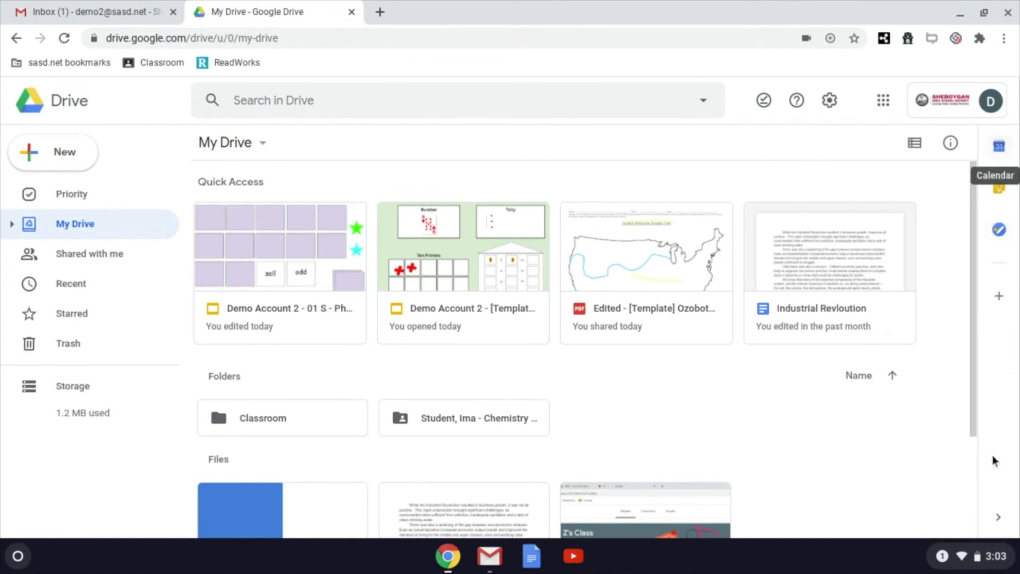
click(999, 148)
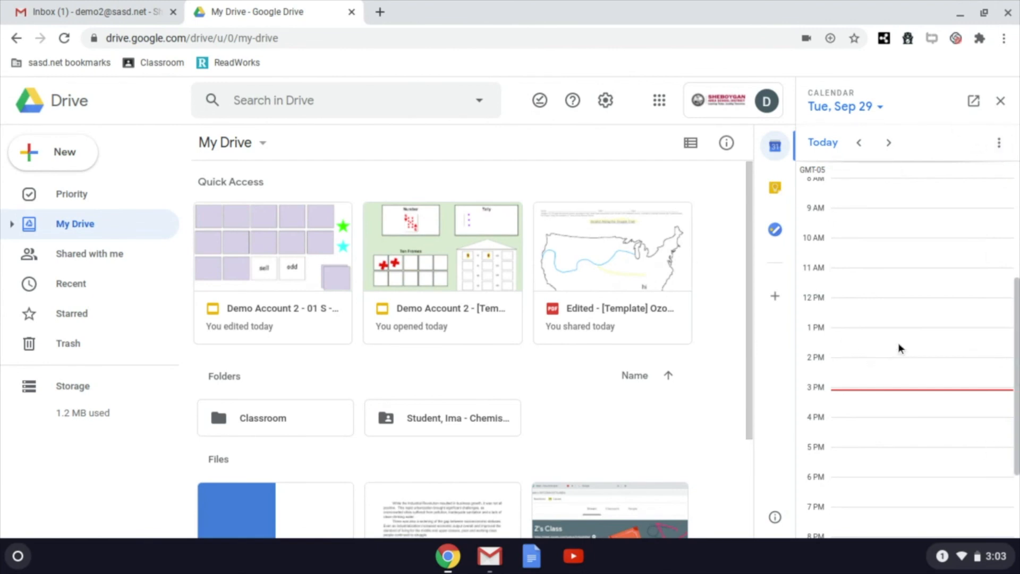
scroll(900, 348, down, 3)
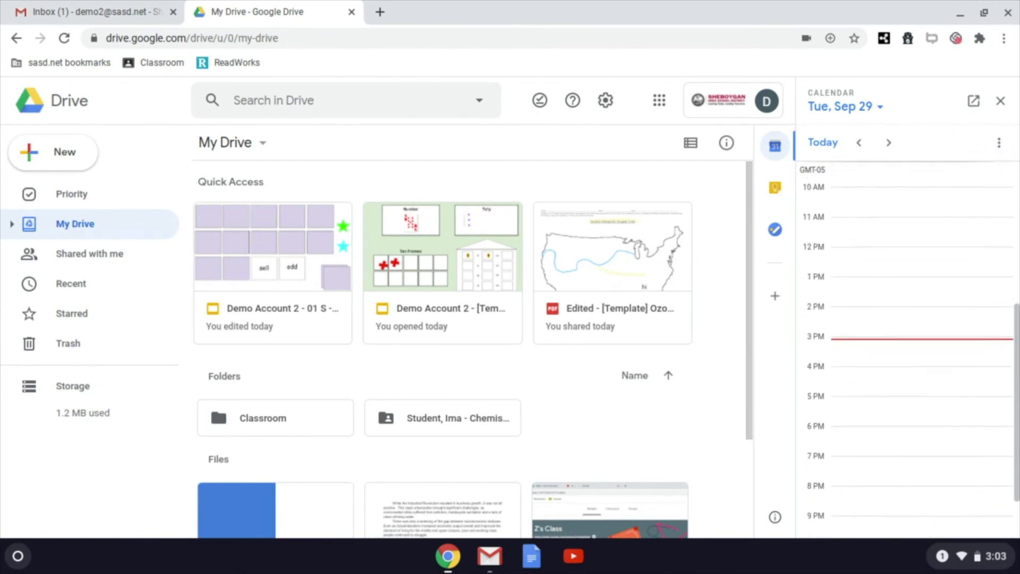
scroll(922, 351, down, 1)
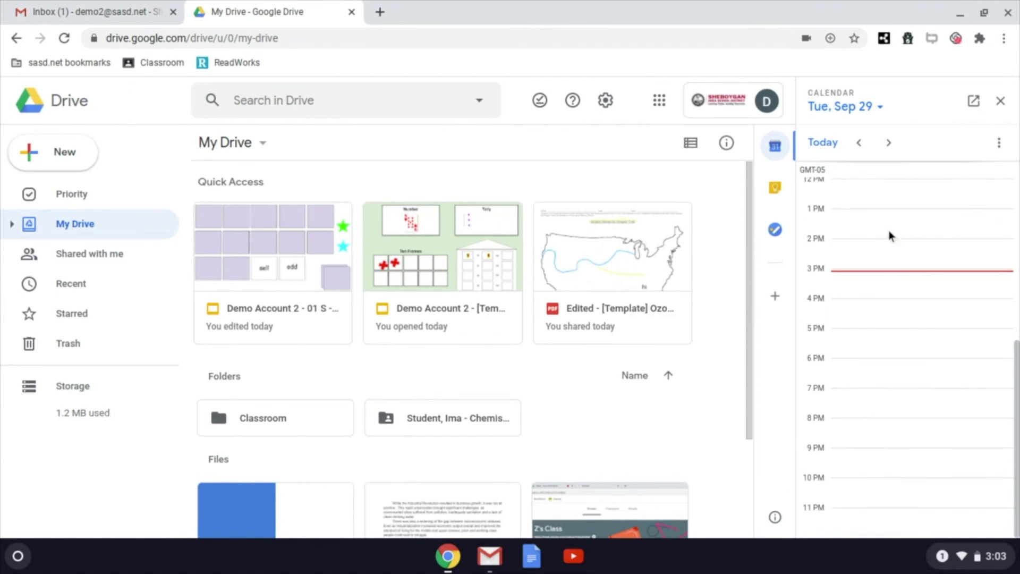
scroll(895, 368, up, 2)
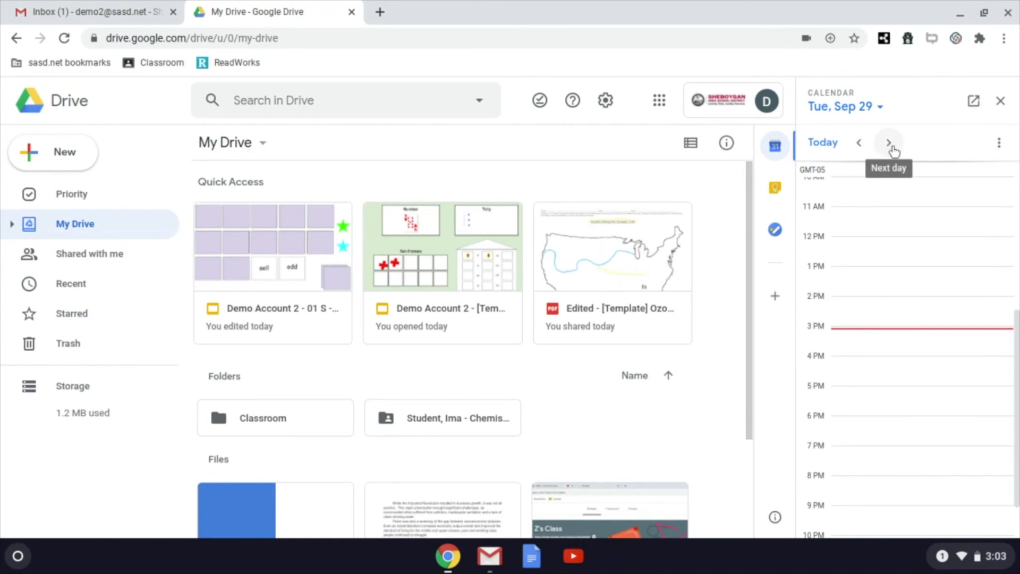
- Create and save a "Meeting" event on Wednesday, September 30 from 1:15 to 2:00pm in the calendar beside the Drive files
click(889, 143)
scroll(903, 229, up, 3)
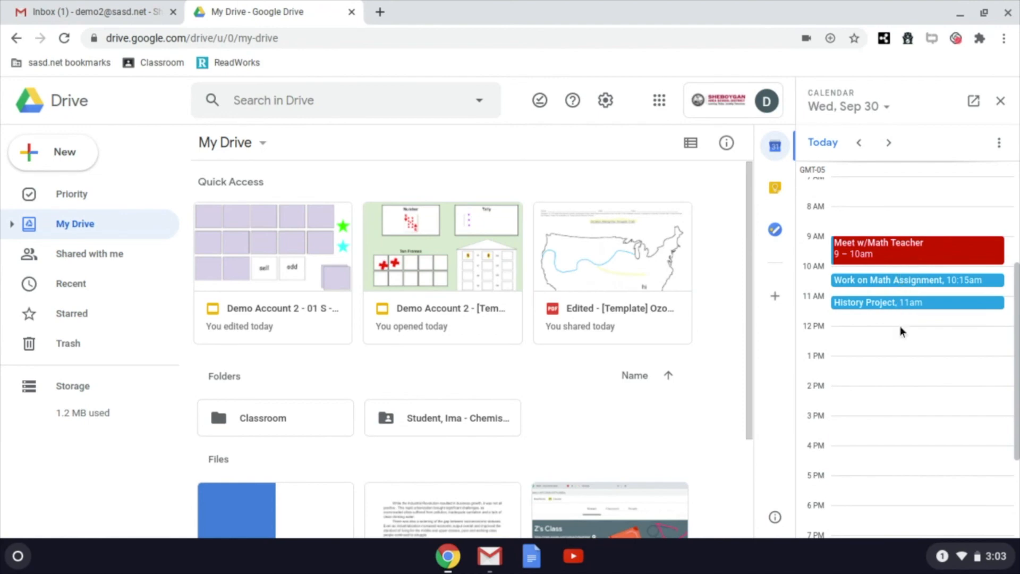
scroll(893, 366, down, 1)
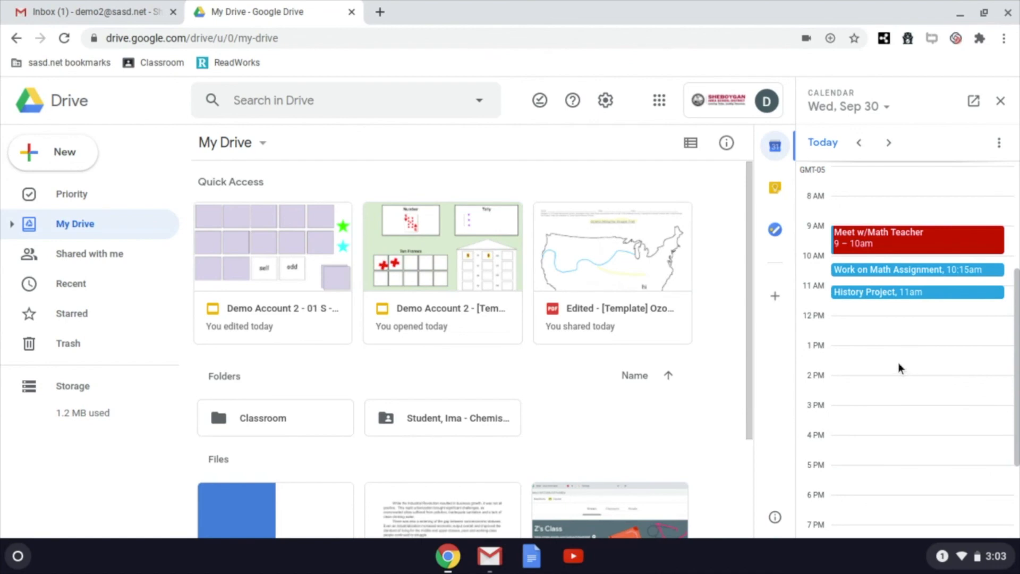
drag(898, 361, 898, 374)
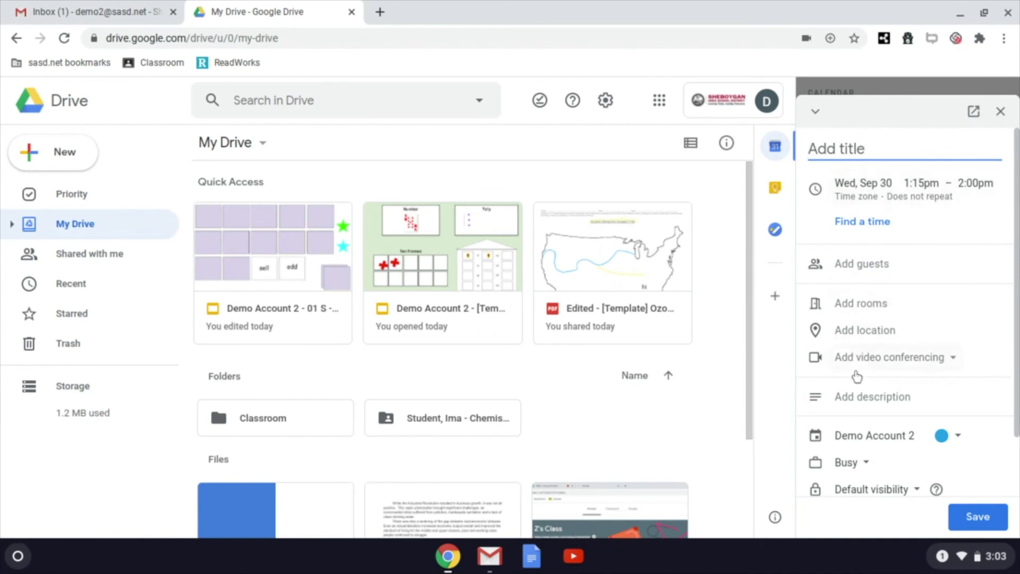
scroll(857, 376, down, 2)
scroll(857, 376, up, 2)
text(Meeting)
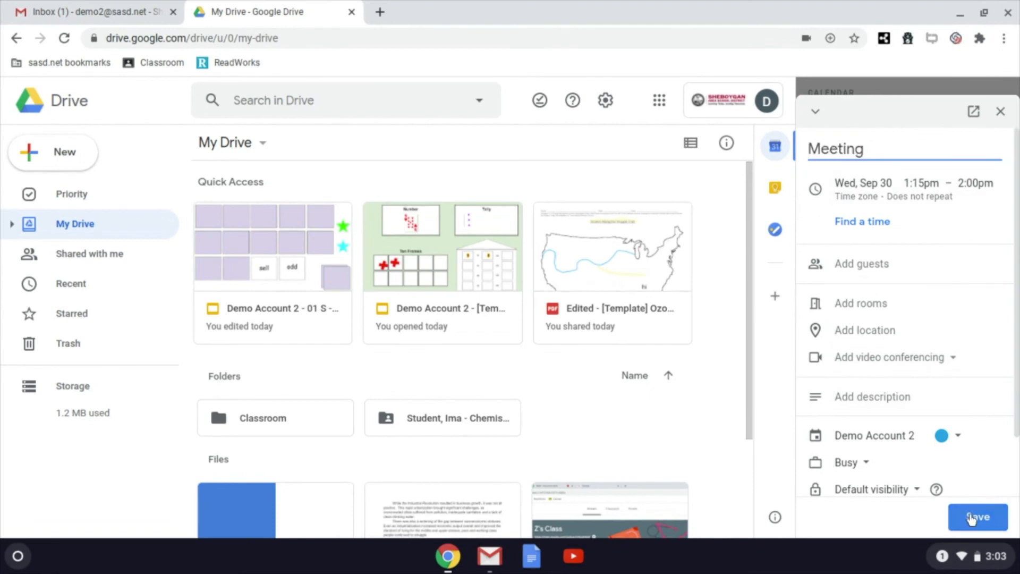
click(972, 518)
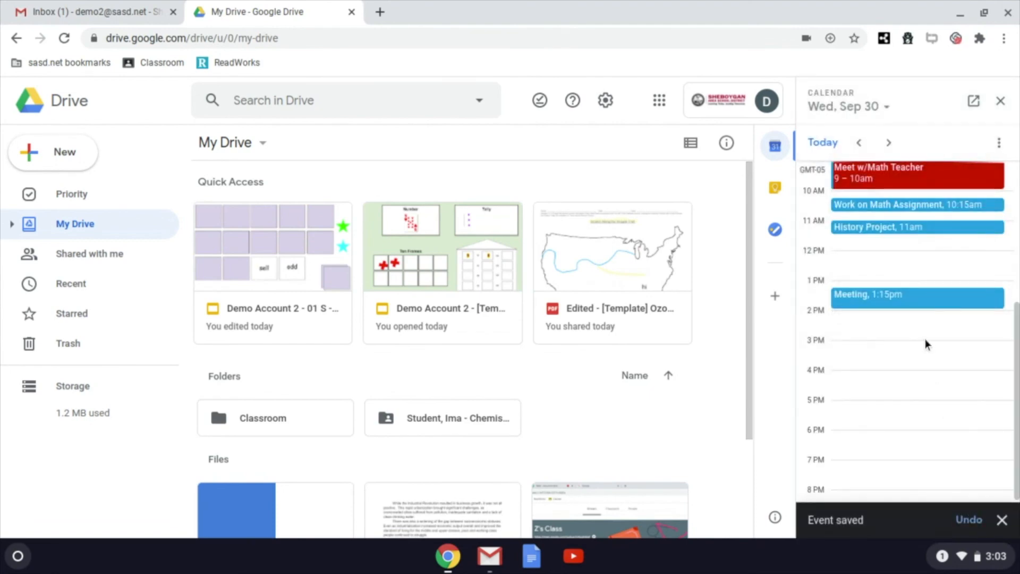